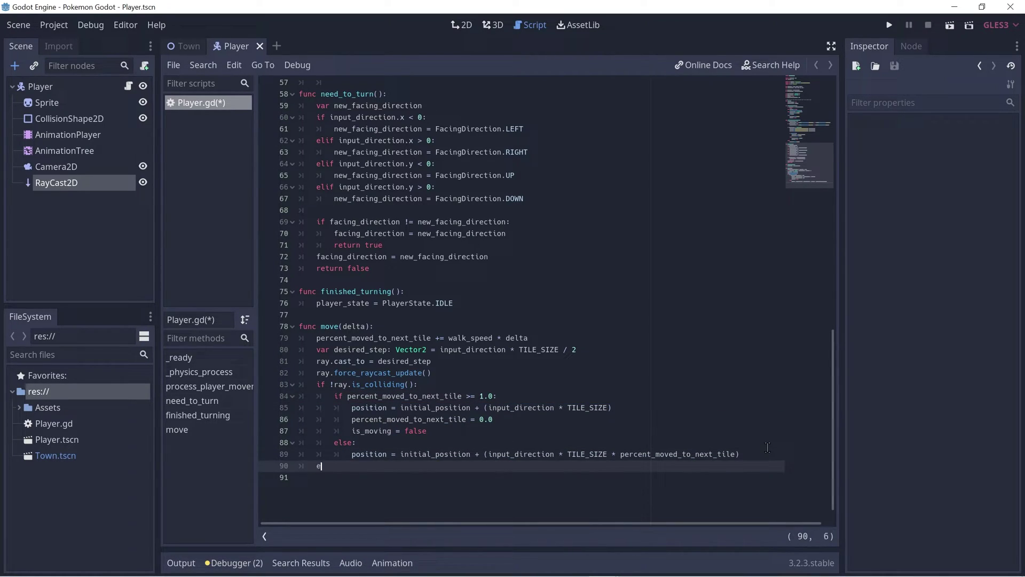
Step: Complete the else branch of the ray collision check in move() so it sets is_moving = false, and save the script
{"action": "key", "text": "Return"}
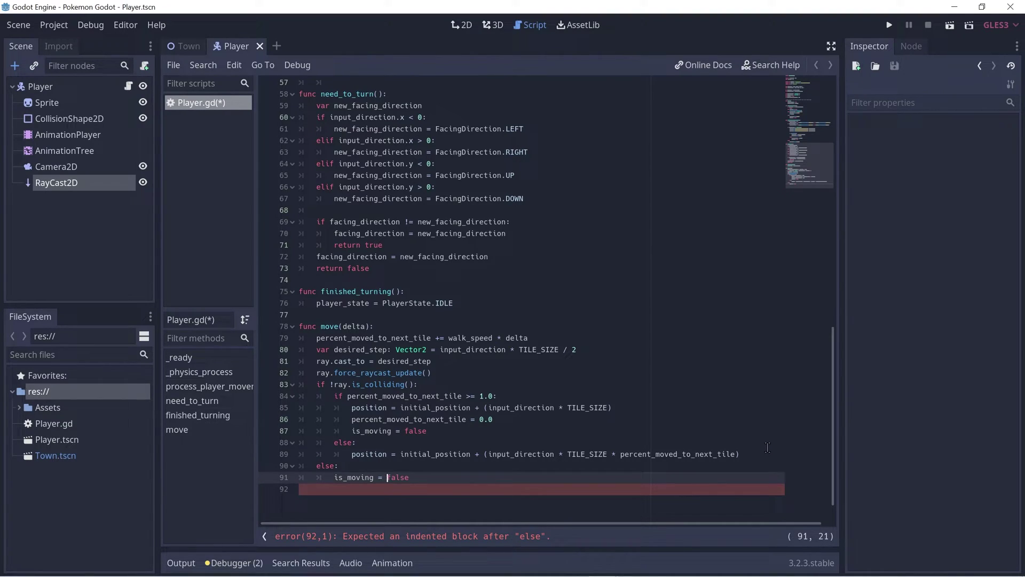
{"action": "key", "text": "Right"}
{"action": "key", "text": "Right"}
{"action": "key", "text": "Right"}
{"action": "key", "text": "Right"}
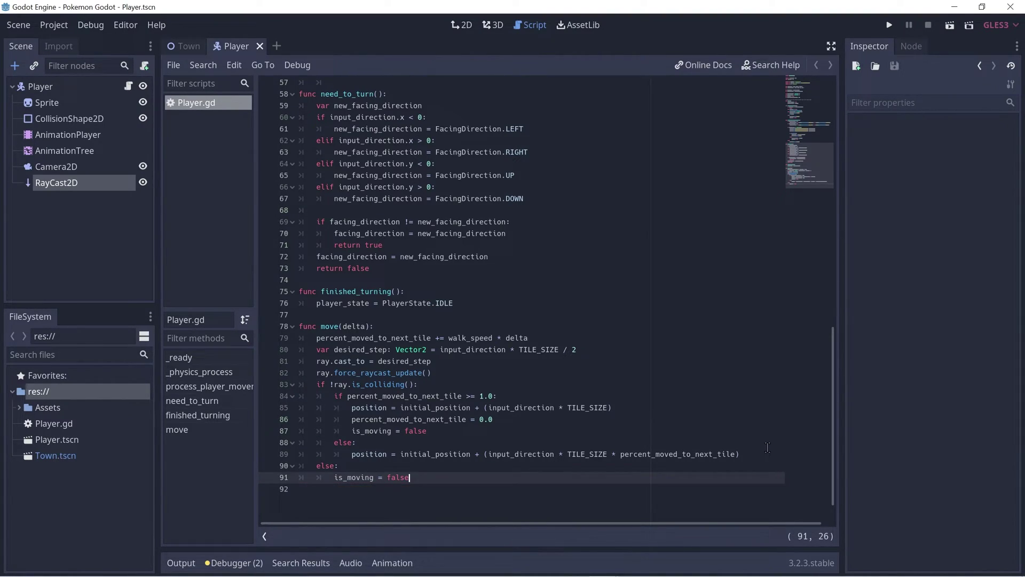
Step: Run the project maximized, walk the player across the paths to the water's edge to test movement, and close the game
{"action": "left_click", "coordinate": [889, 25]}
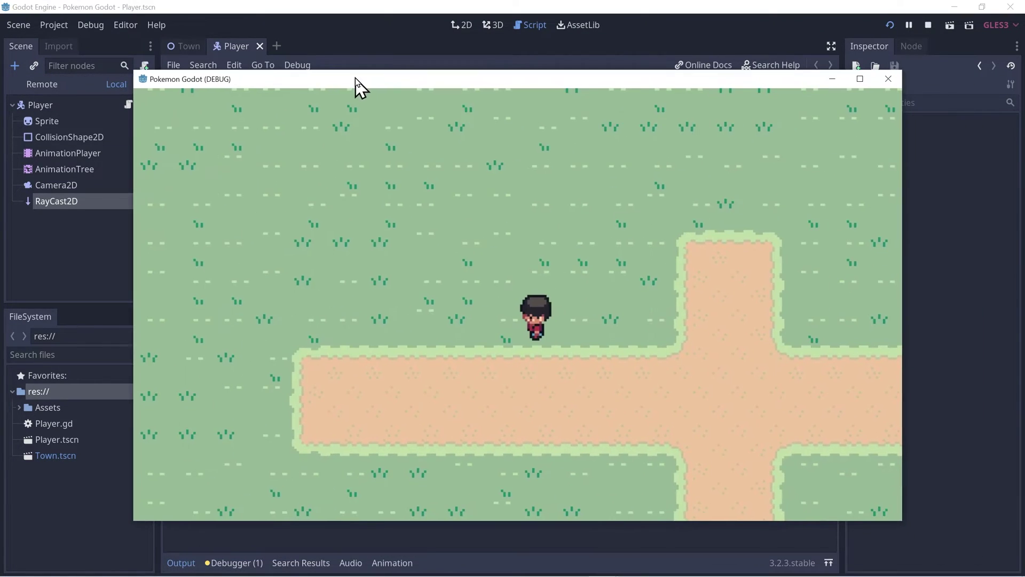
{"action": "double_click", "coordinate": [354, 79]}
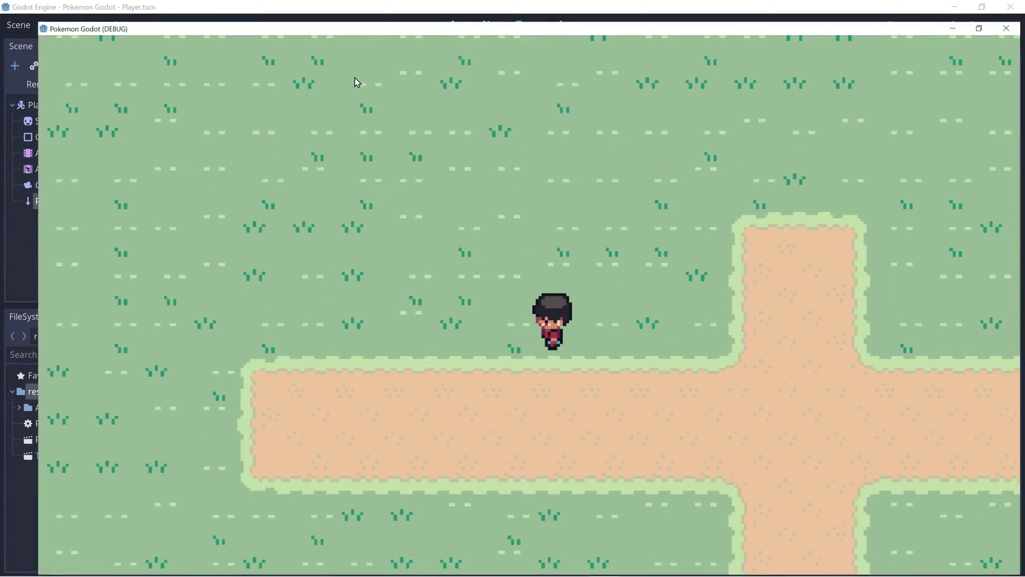
{"action": "key", "text": "Right"}
{"action": "key", "text": "Down"}
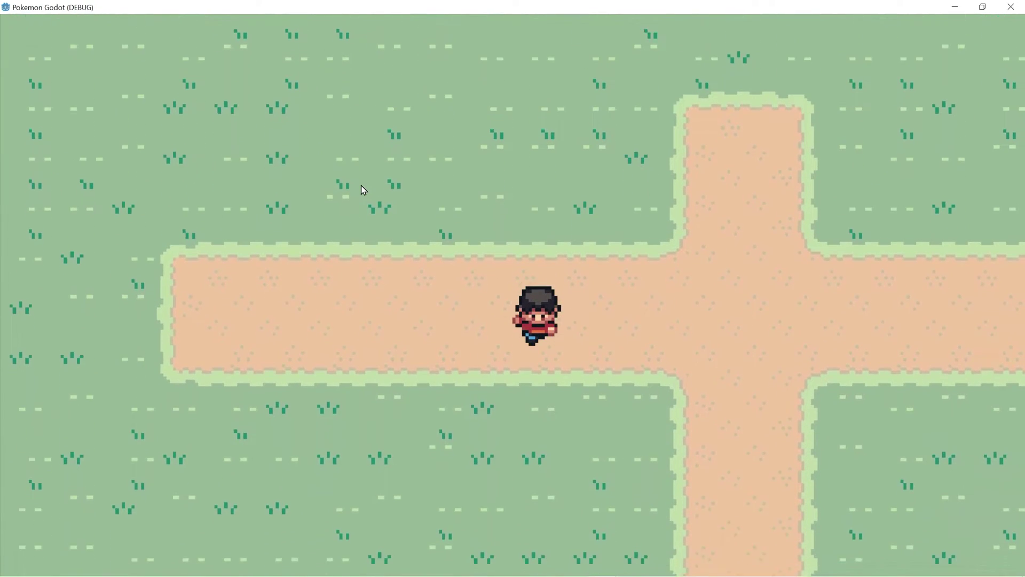
{"action": "key", "text": "Down"}
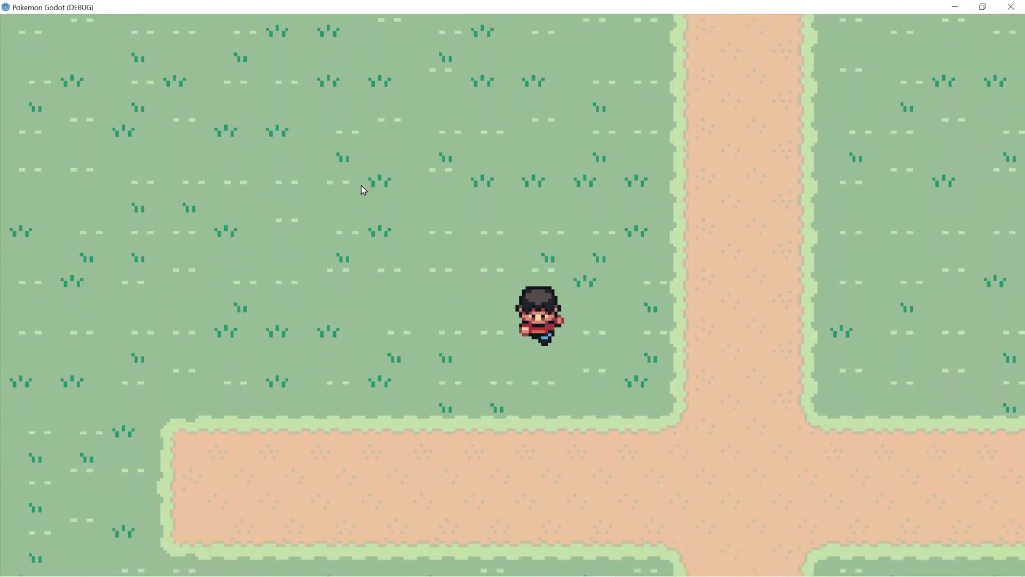
{"action": "key", "text": "Right"}
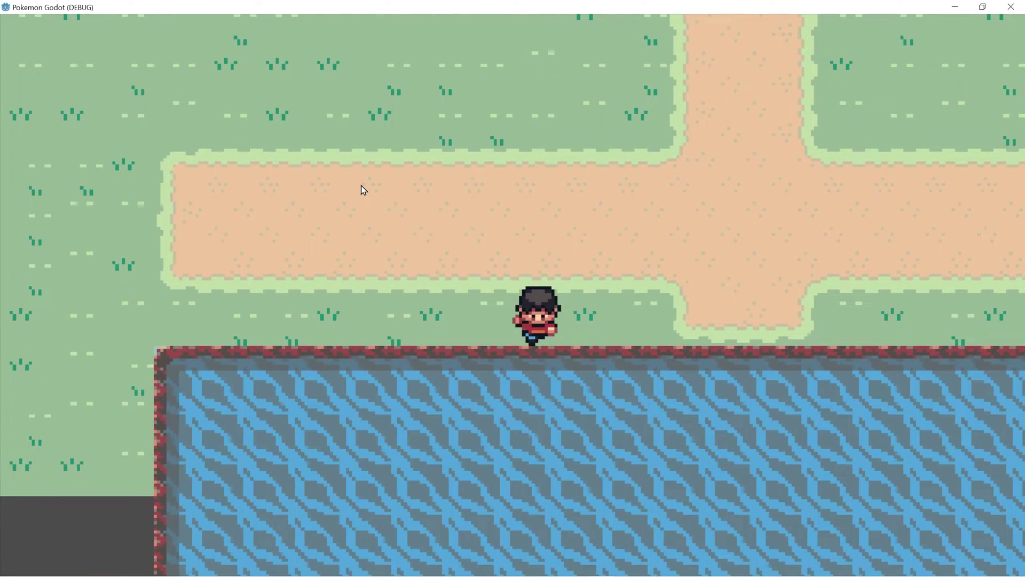
{"action": "key", "text": "Down"}
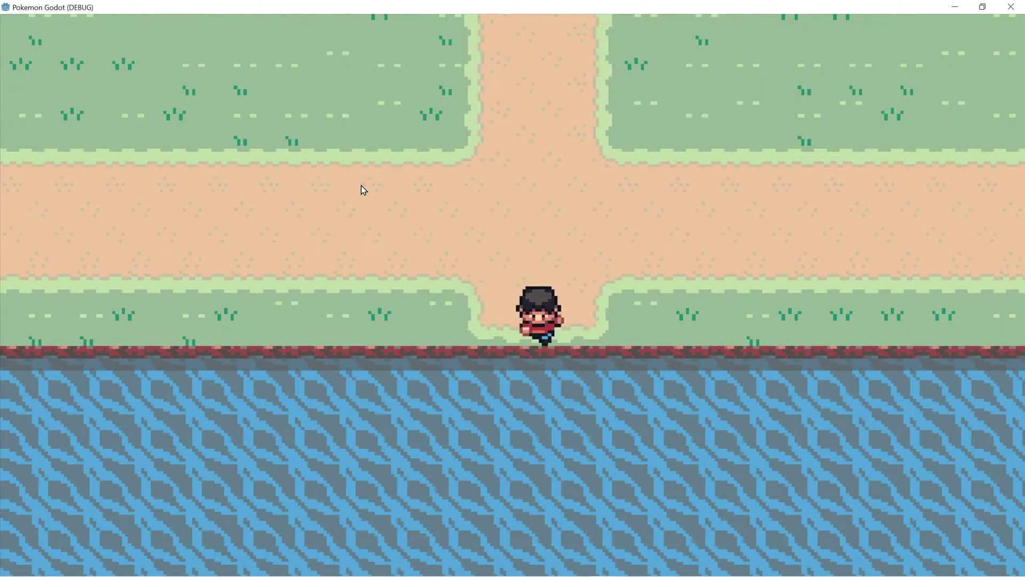
{"action": "key", "text": "Up"}
{"action": "key", "text": "Down"}
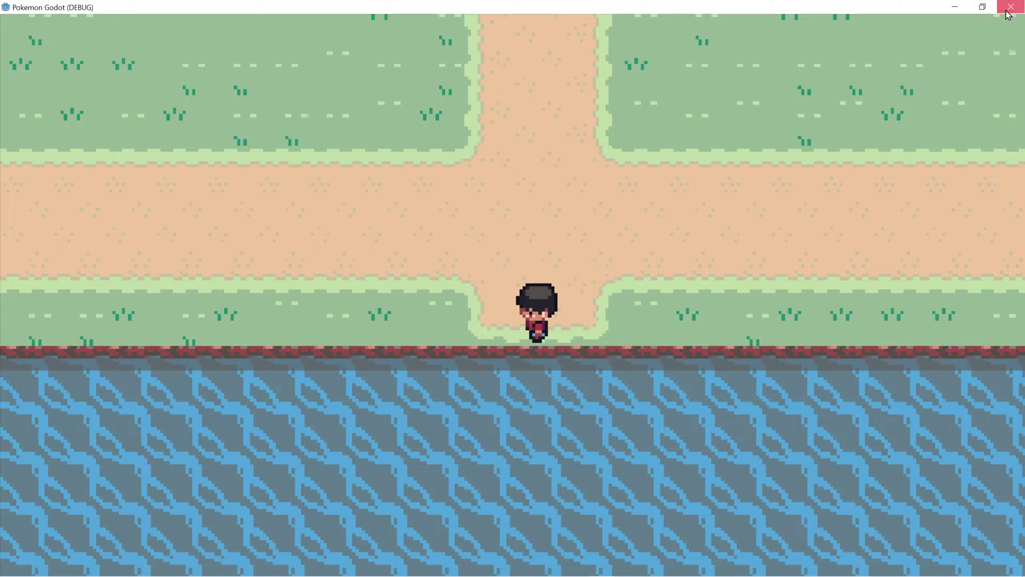
{"action": "left_click", "coordinate": [1007, 10]}
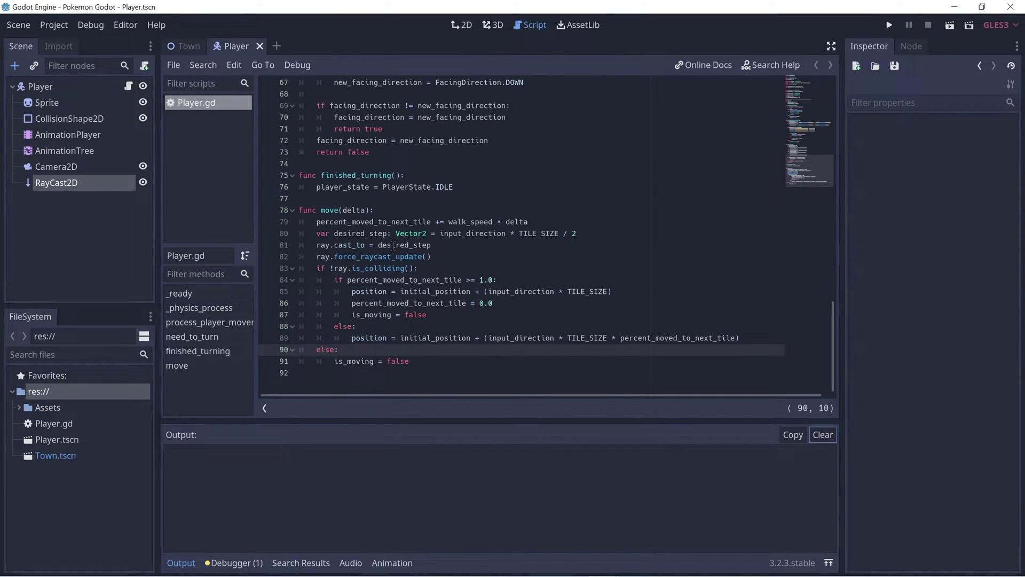
Step: Move the percent_moved_to_next_tile += walk_speed * delta line in move() inside the if !ray.is_colliding() block and save the script
{"action": "left_click", "coordinate": [422, 222]}
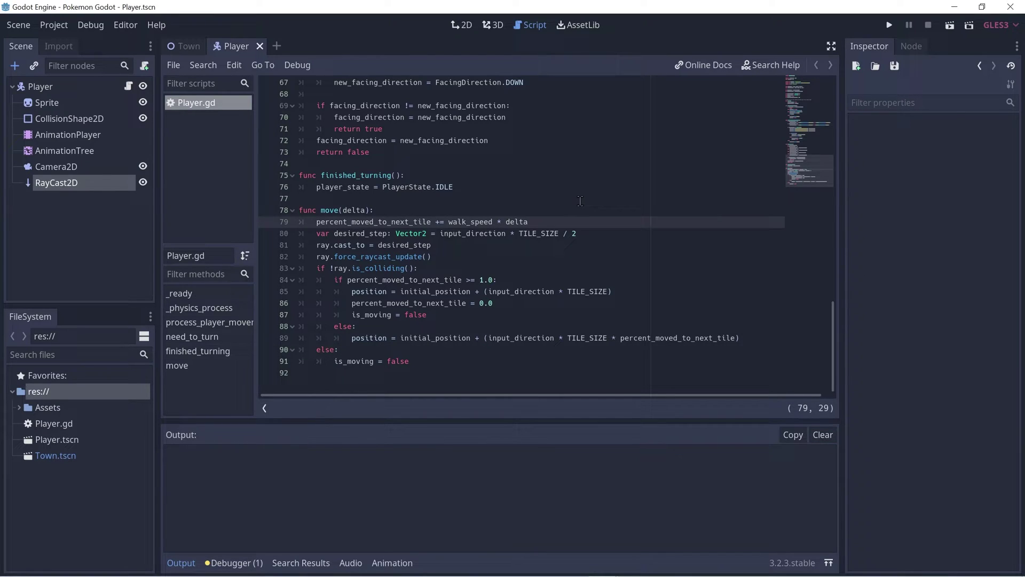
{"action": "key", "text": "shift+Home"}
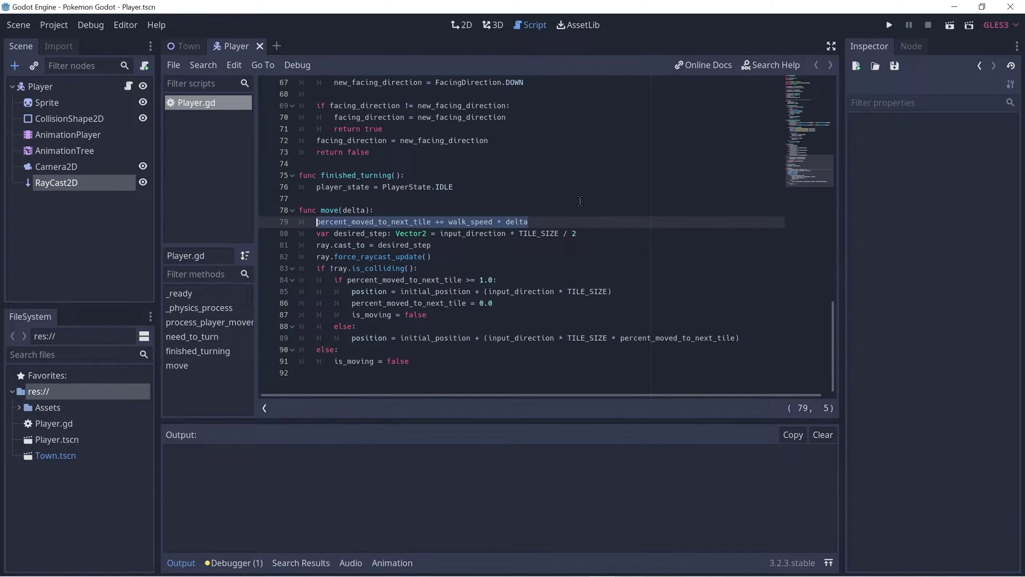
{"action": "key", "text": "ctrl+x"}
{"action": "key", "text": "BackSpace"}
{"action": "key", "text": "BackSpace"}
{"action": "key", "text": "Down"}
{"action": "key", "text": "Down"}
{"action": "key", "text": "Down"}
{"action": "key", "text": "Down"}
{"action": "key", "text": "End"}
{"action": "key", "text": "Return"}
{"action": "key", "text": "ctrl+v"}
{"action": "key", "text": "shift+Home"}
{"action": "key", "text": "Up"}
{"action": "key", "text": "Down"}
{"action": "key", "text": "shift+End"}
{"action": "key", "text": "Up"}
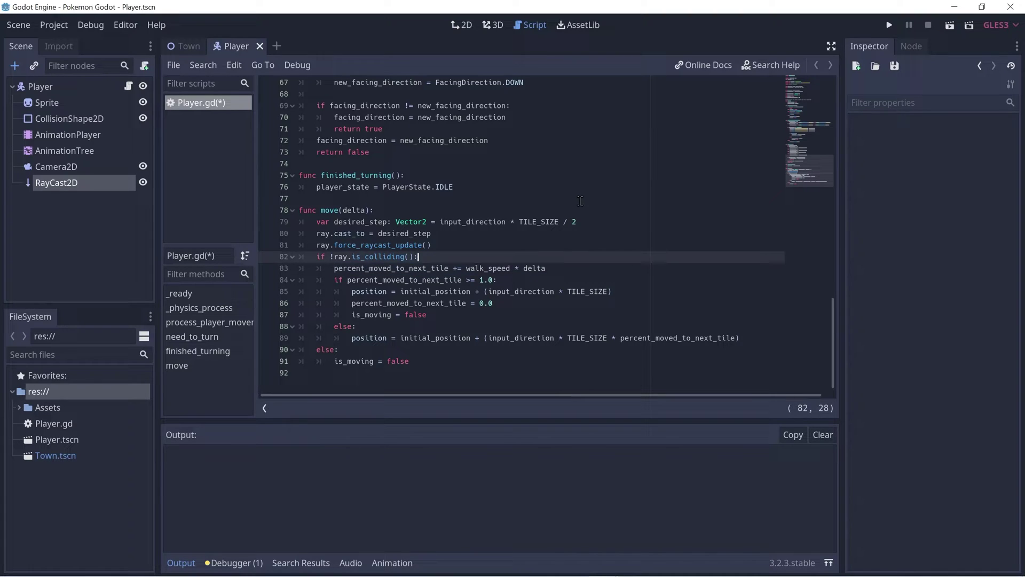
{"action": "left_click", "coordinate": [383, 268]}
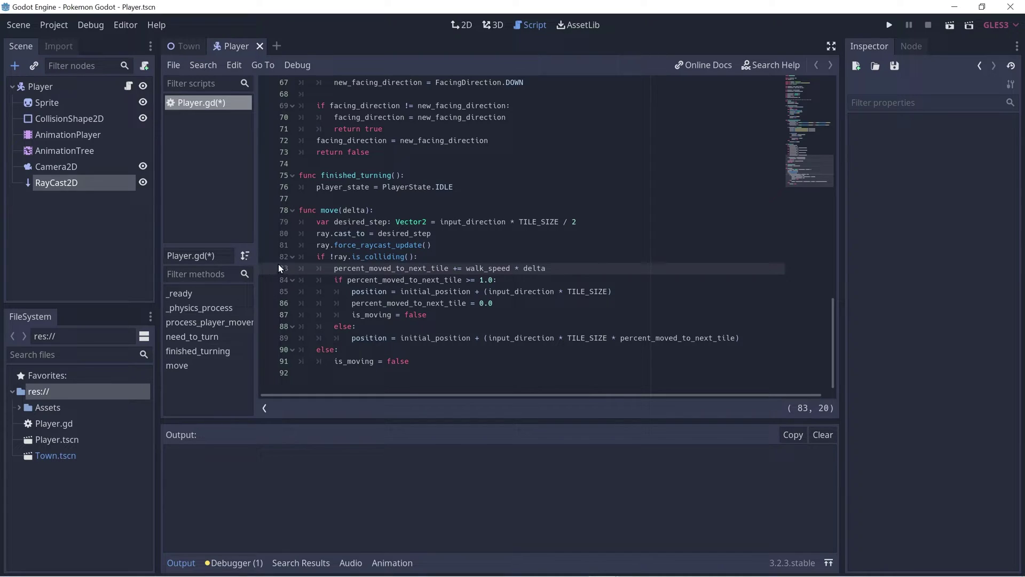
{"action": "key", "text": "ctrl+s"}
Step: Add a StaticBody2D node under the root of the Town scene
{"action": "left_click", "coordinate": [184, 46]}
{"action": "left_click", "coordinate": [50, 86]}
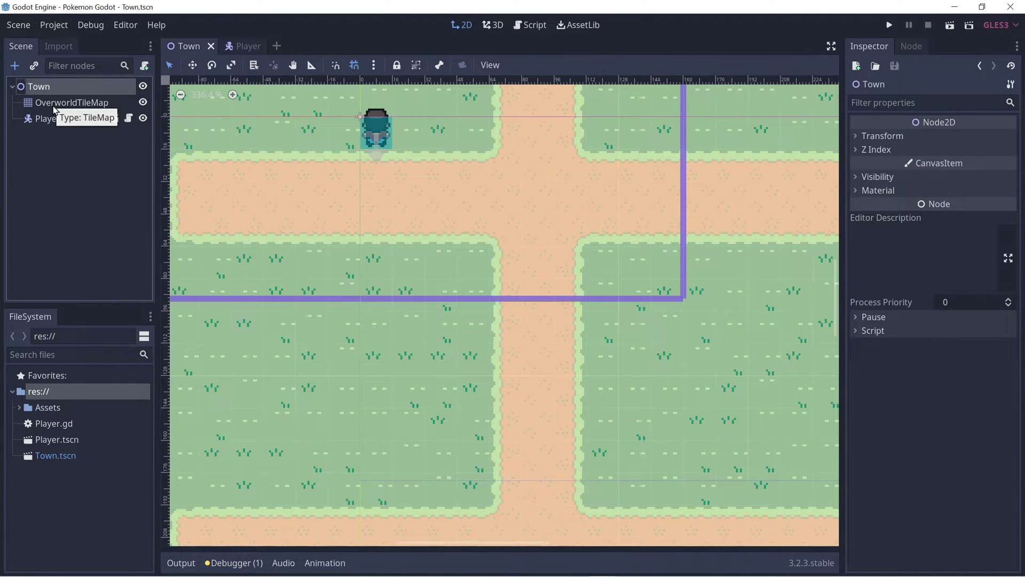
{"action": "key", "text": "ctrl+a"}
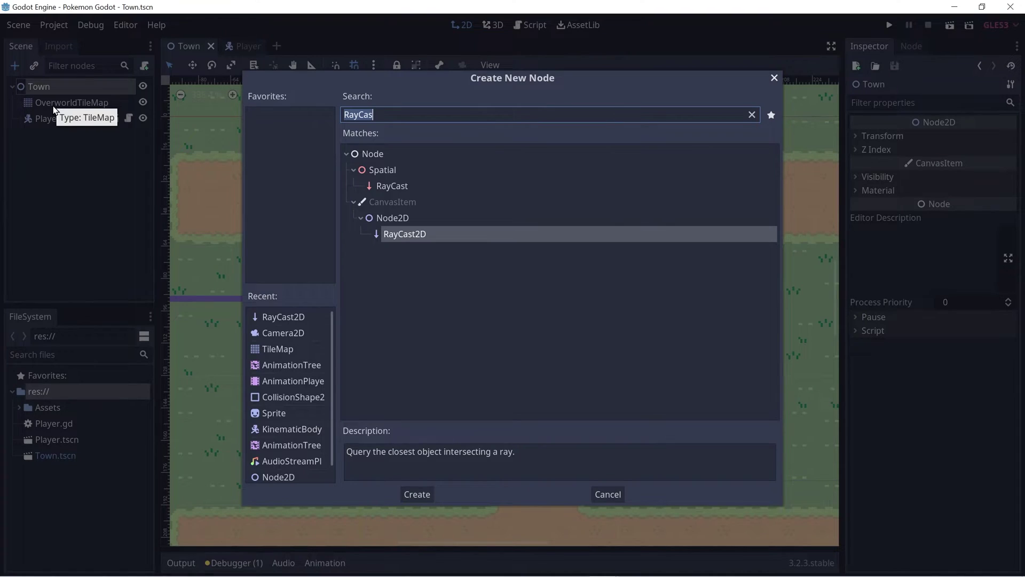
{"action": "type", "text": "StaticB"}
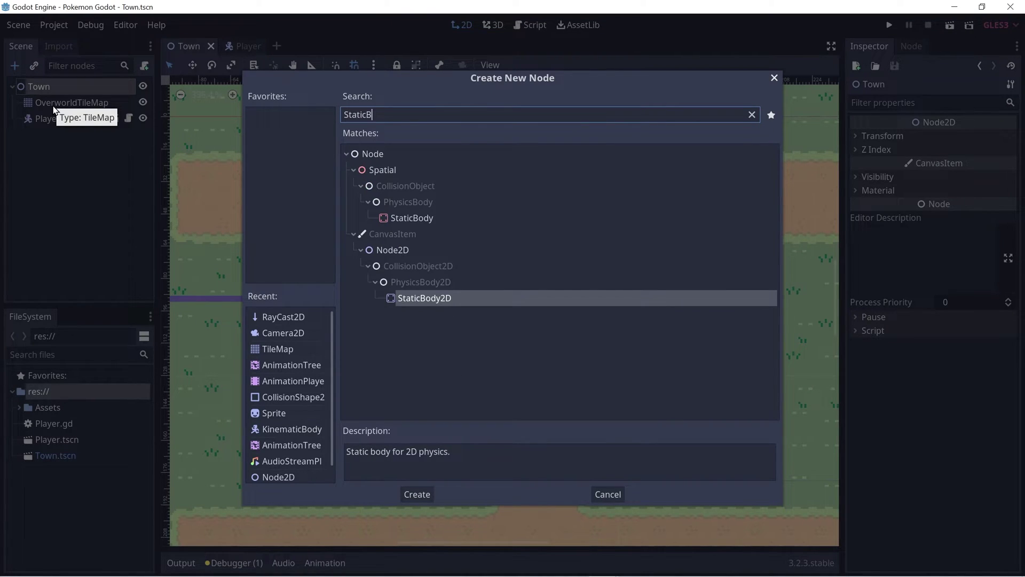
{"action": "key", "text": "Return"}
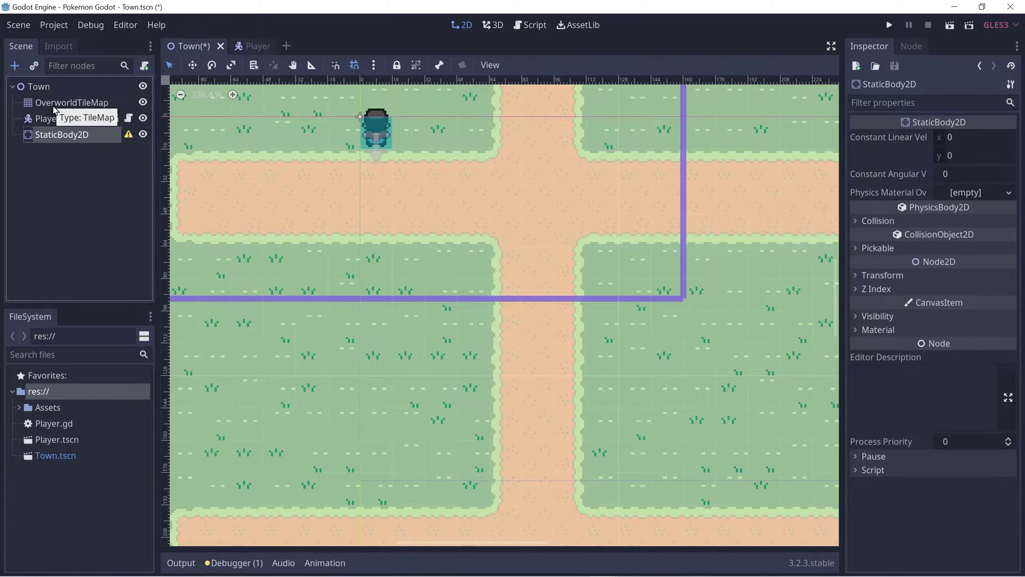
Step: Save the StaticBody2D branch as its own scene file named Tree.tscn
{"action": "left_click", "coordinate": [48, 155]}
{"action": "left_click", "coordinate": [66, 134]}
{"action": "right_click", "coordinate": [67, 136]}
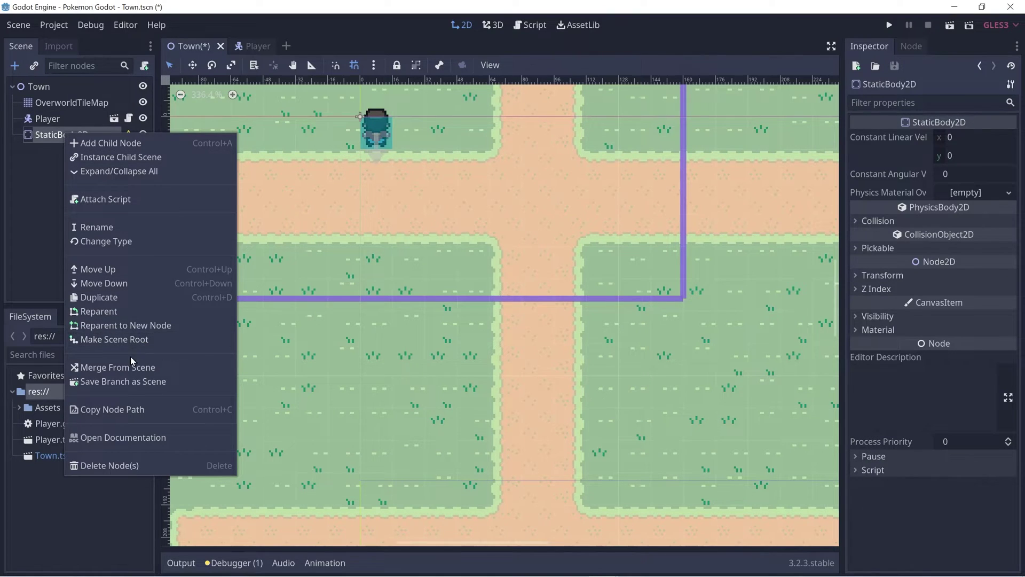
{"action": "left_click", "coordinate": [121, 380]}
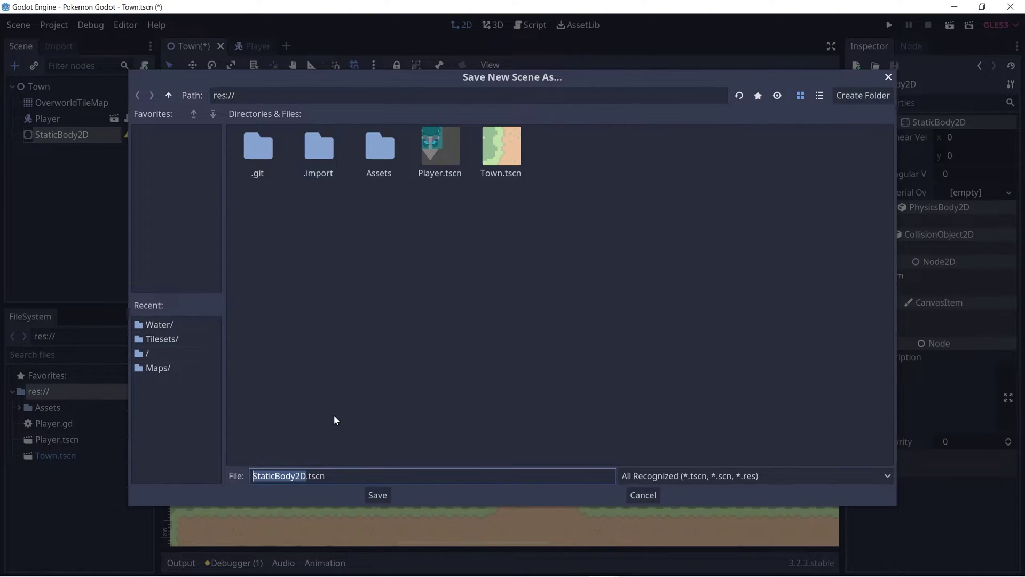
{"action": "type", "text": "Tree"}
{"action": "key", "text": "Return"}
Step: Rename the StaticBody2D node in the Town scene to Tree and save the scene
{"action": "double_click", "coordinate": [65, 133]}
{"action": "type", "text": "Tree"}
{"action": "key", "text": "Return"}
{"action": "key", "text": "ctrl+s"}
{"action": "left_click", "coordinate": [87, 137]}
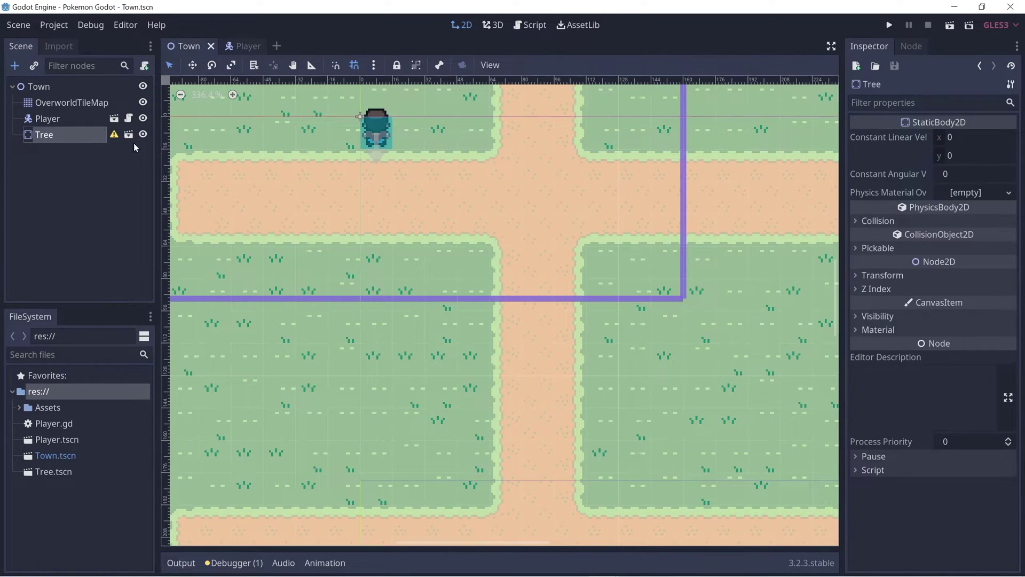
Step: Open the Tree scene for editing and rename its root node to Tree
{"action": "left_click", "coordinate": [129, 134]}
{"action": "scroll", "coordinate": [359, 243], "scroll_direction": "up", "scroll_amount": 5}
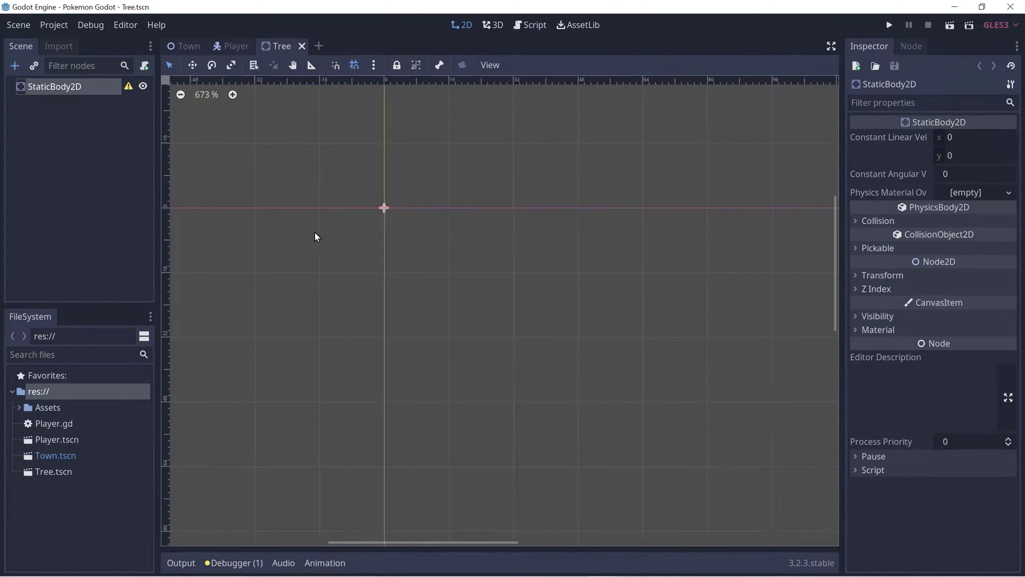
{"action": "double_click", "coordinate": [56, 86]}
{"action": "type", "text": "Tree"}
{"action": "key", "text": "Return"}
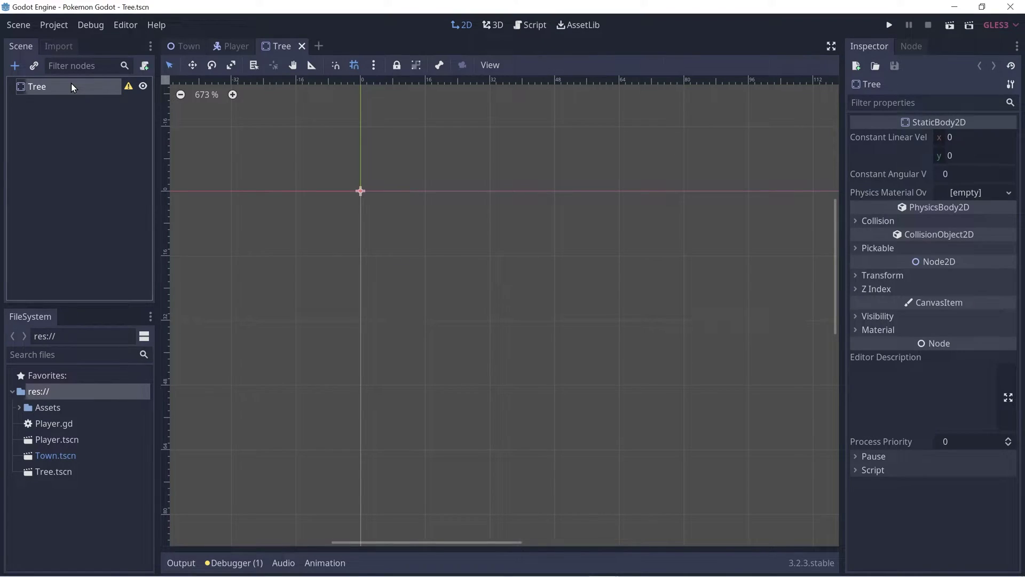
Step: Add a Sprite node as a child of the Tree root
{"action": "key", "text": "ctrl+a"}
{"action": "type", "text": "Sprite"}
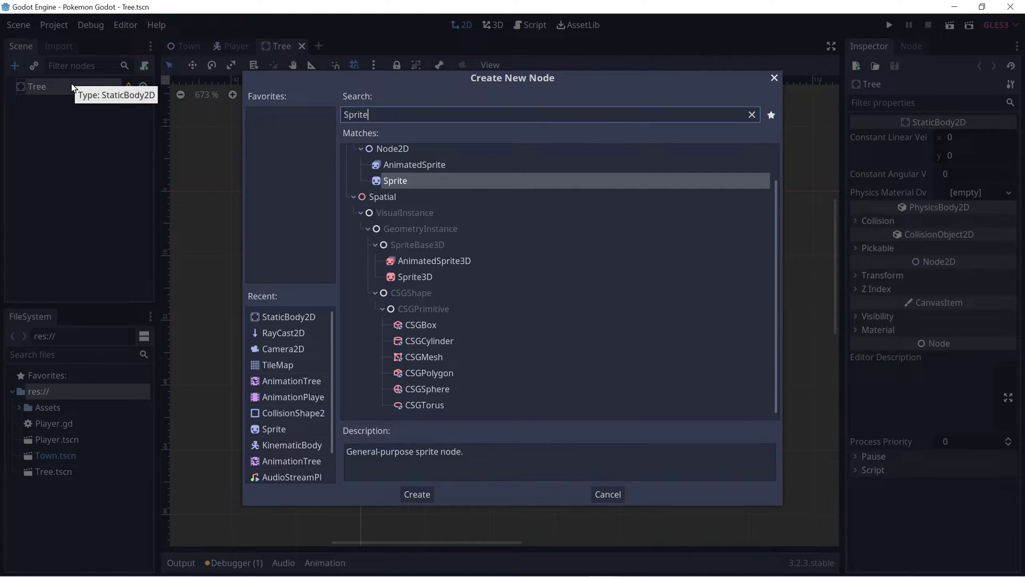
{"action": "key", "text": "Return"}
{"action": "left_click", "coordinate": [49, 140]}
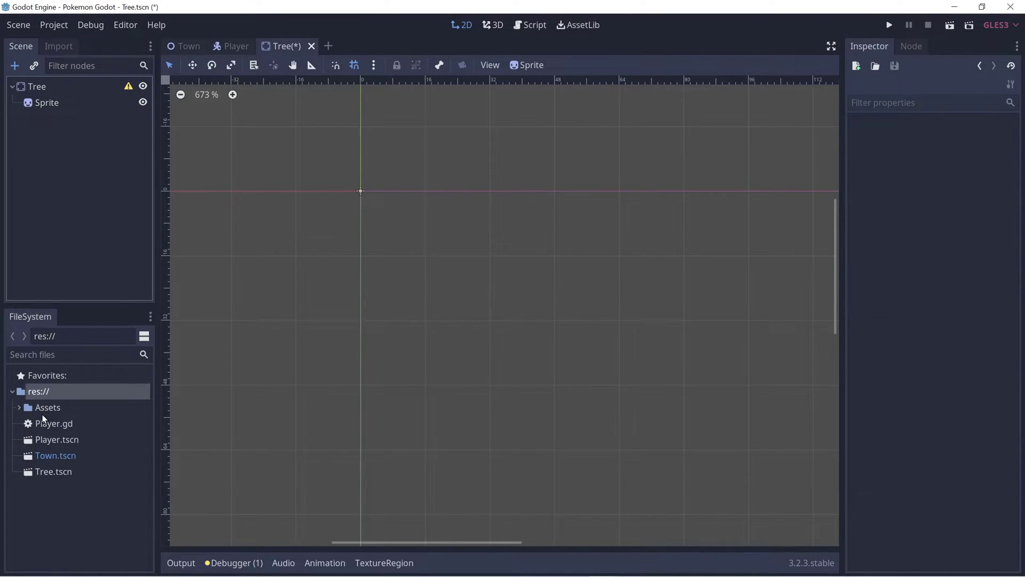
Step: Assign tree1.png from the Assets/Trees folder as the Sprite's texture and save the scene
{"action": "left_click", "coordinate": [19, 408]}
{"action": "left_click", "coordinate": [27, 472]}
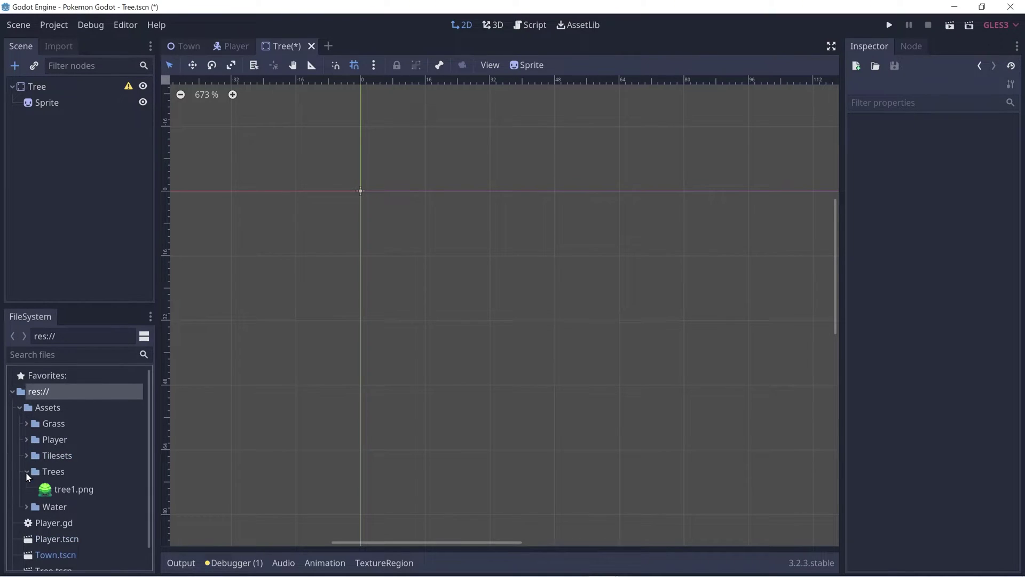
{"action": "left_click", "coordinate": [69, 489]}
{"action": "left_click", "coordinate": [47, 103]}
{"action": "left_click_drag", "start_coordinate": [74, 489], "coordinate": [960, 142]}
{"action": "scroll", "coordinate": [491, 218], "scroll_direction": "down", "scroll_amount": 4}
{"action": "scroll", "coordinate": [497, 220], "scroll_direction": "up", "scroll_amount": 5}
{"action": "middle_click_drag", "start_coordinate": [463, 212], "coordinate": [527, 272]}
{"action": "key", "text": "ctrl+s"}
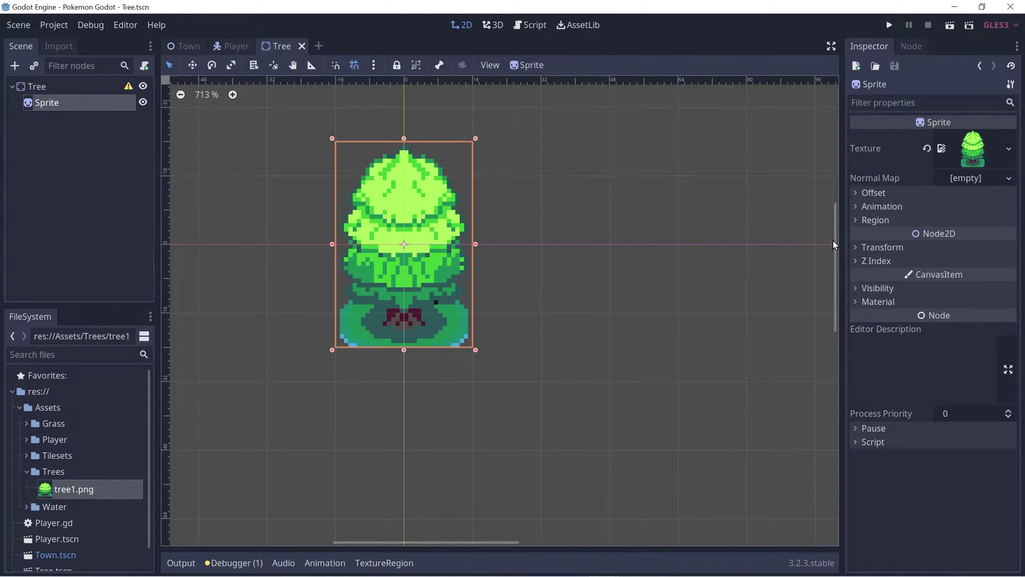
Step: Turn off centering for the tree sprite, set its Y offset to -16, and save the scene
{"action": "left_click", "coordinate": [890, 197]}
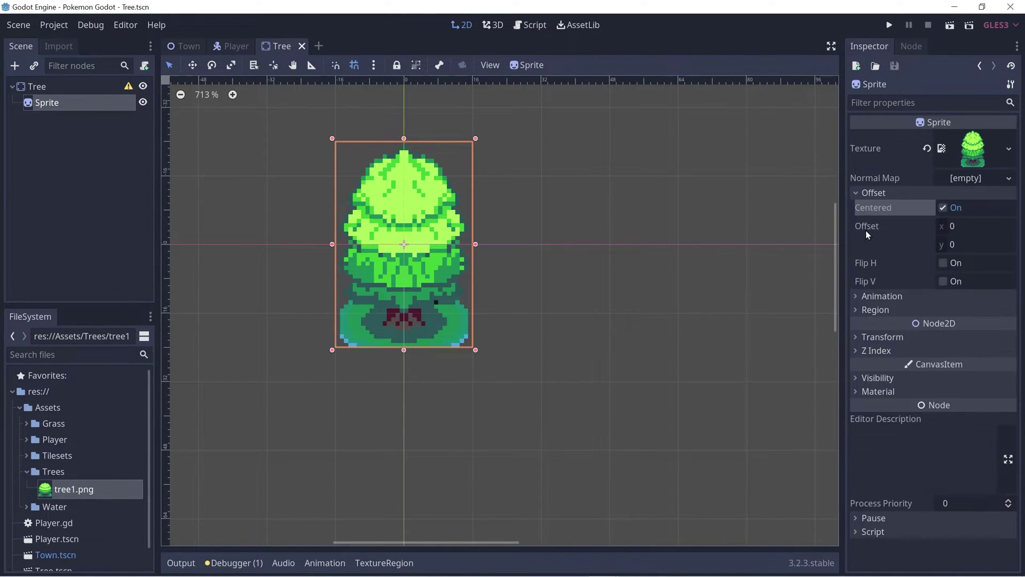
{"action": "left_click", "coordinate": [943, 209]}
{"action": "left_click", "coordinate": [962, 243]}
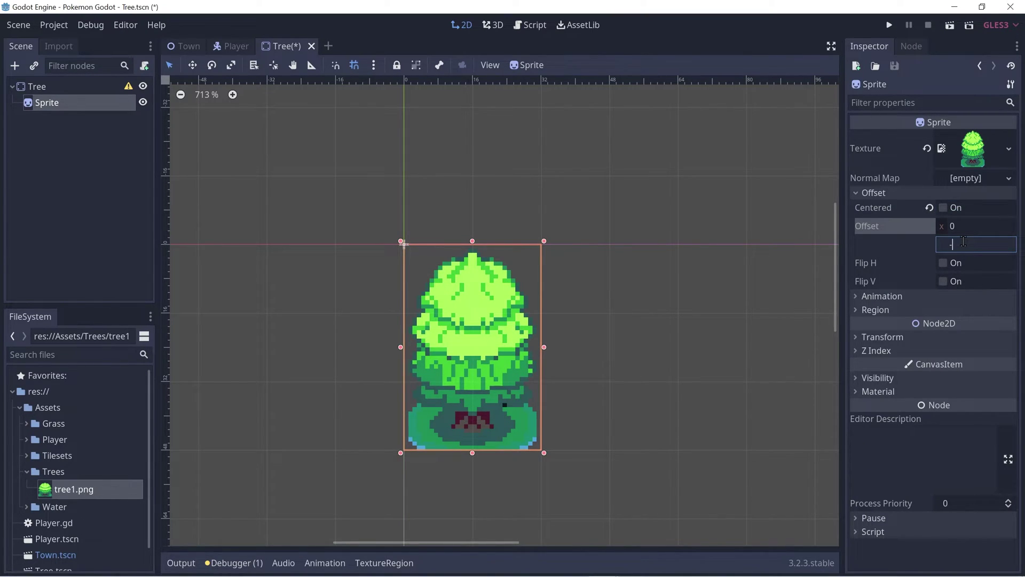
{"action": "key", "text": "Return"}
{"action": "key", "text": "ctrl+s"}
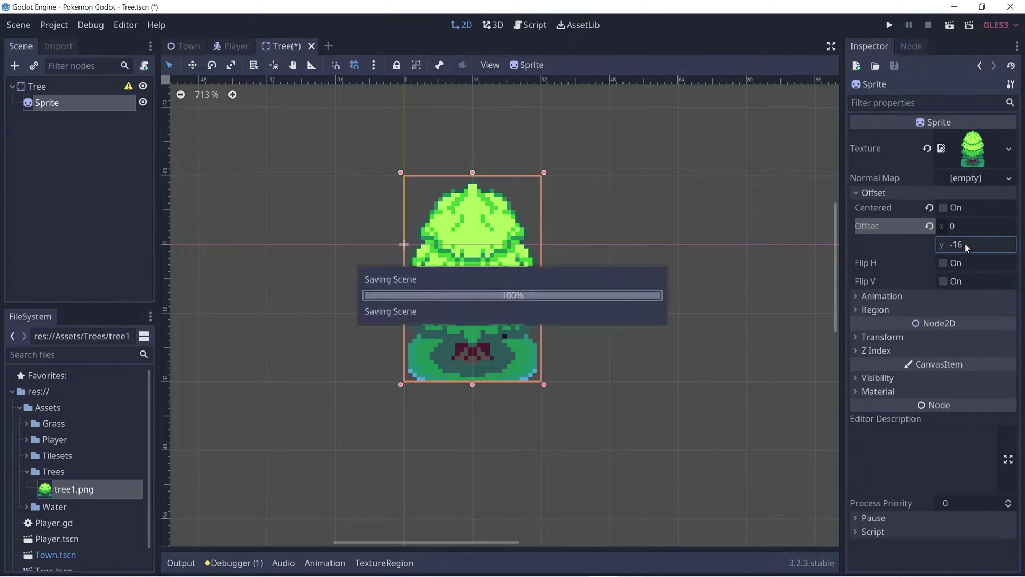
Step: Add a CollisionShape2D node as a child of the Tree root
{"action": "left_click", "coordinate": [82, 172]}
{"action": "left_click", "coordinate": [43, 85]}
{"action": "key", "text": "ctrl+a"}
{"action": "type", "text": "Collision"}
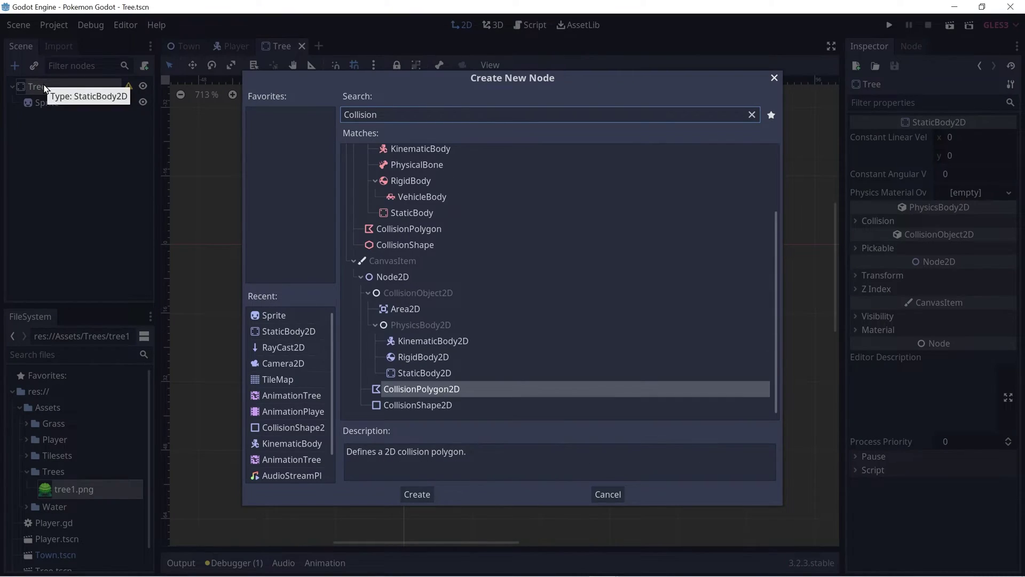
{"action": "key", "text": "Down"}
{"action": "key", "text": "Return"}
{"action": "left_click", "coordinate": [67, 112]}
{"action": "key", "text": "Return"}
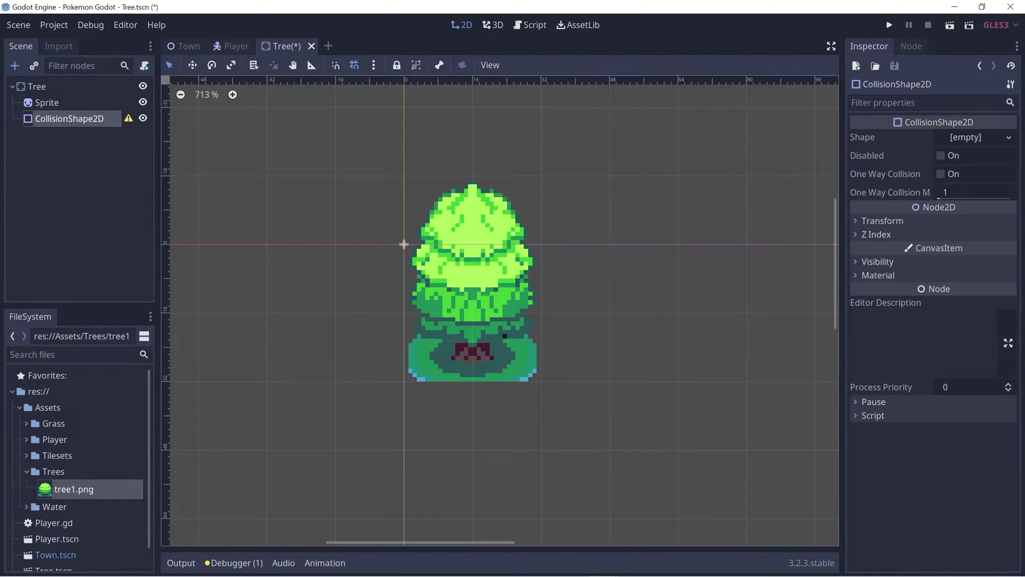
Step: Give the CollisionShape2D a new RectangleShape2D as its shape
{"action": "left_click", "coordinate": [969, 137]}
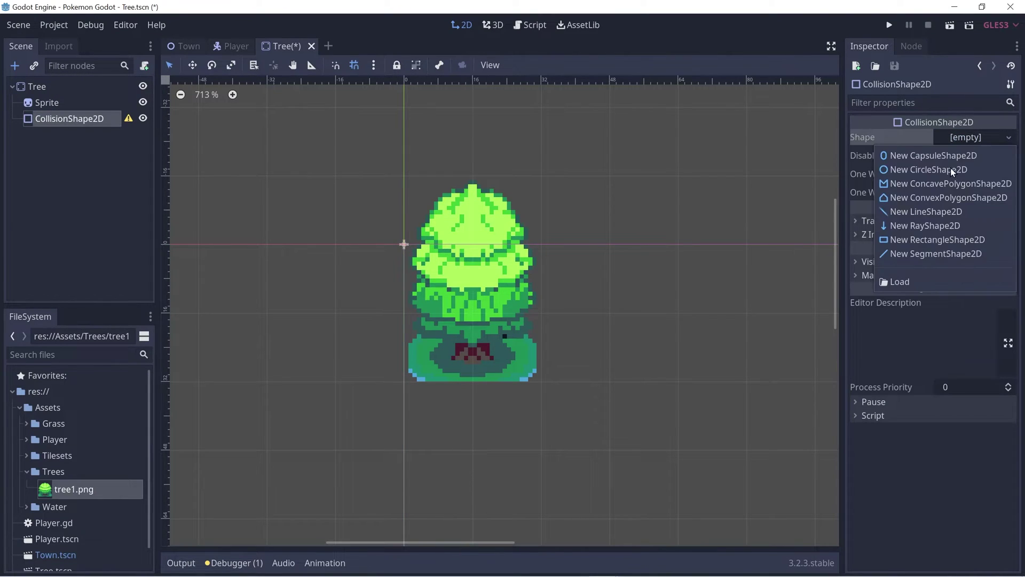
{"action": "left_click", "coordinate": [907, 246]}
{"action": "scroll", "coordinate": [520, 295], "scroll_direction": "up", "scroll_amount": 2}
Step: Set the CollisionShape2D's position to x 16, y 16
{"action": "left_click", "coordinate": [882, 221]}
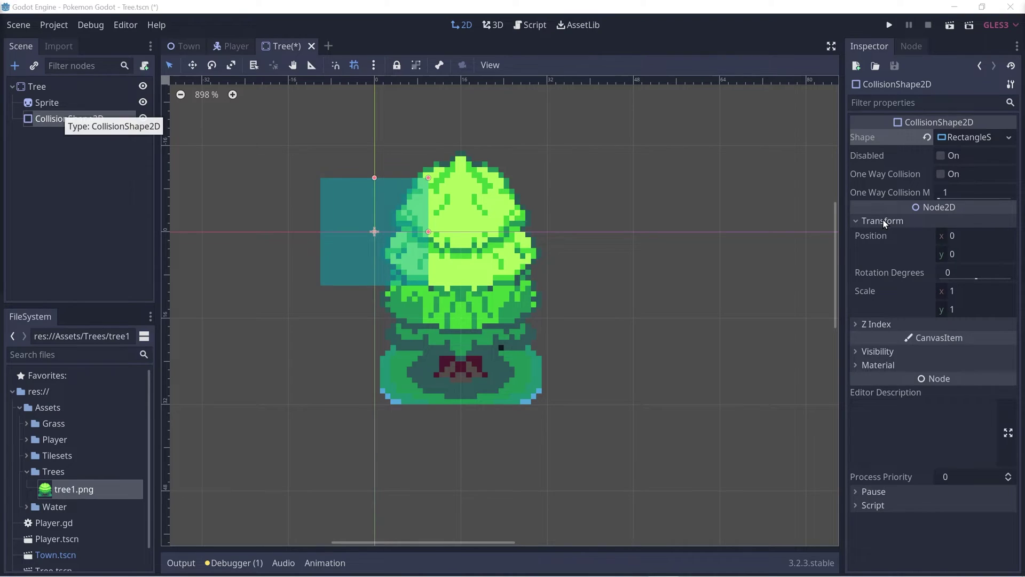
{"action": "left_click", "coordinate": [967, 235]}
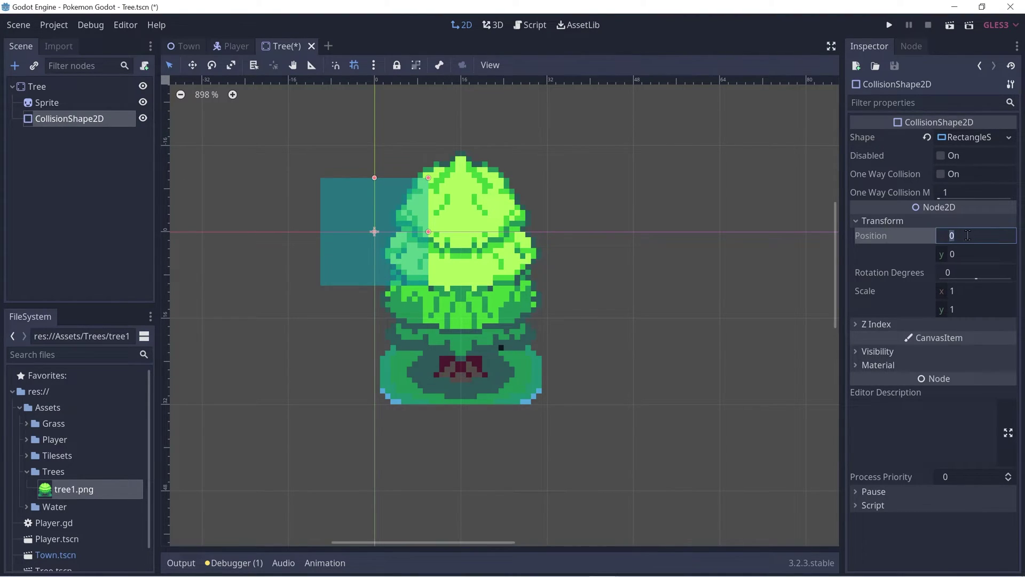
{"action": "key", "text": "Tab"}
{"action": "type", "text": "16"}
{"action": "key", "text": "Return"}
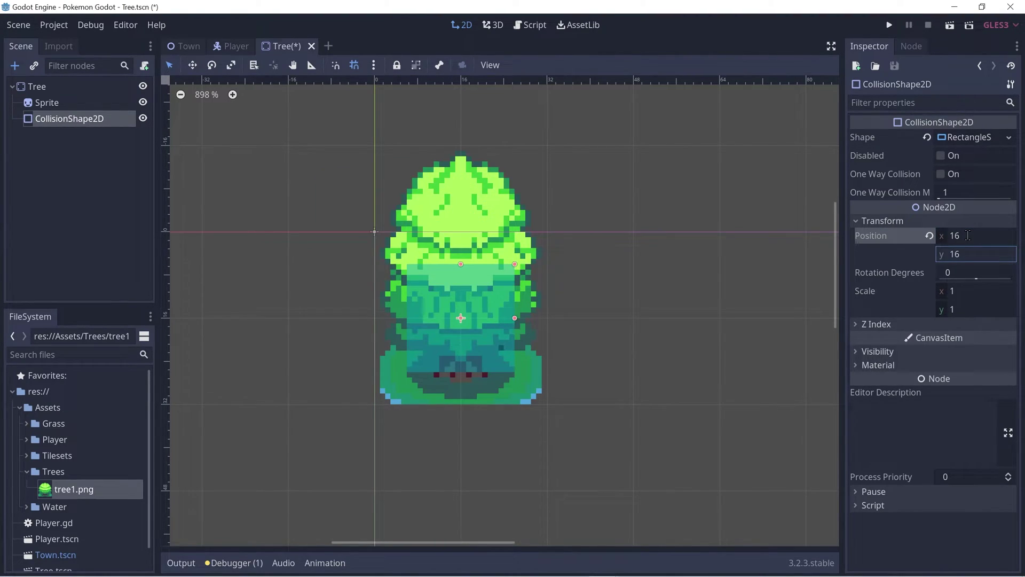
Step: Resize the rectangle collision shape to cover the 32 by 32 px area below the origin, and save the Tree scene
{"action": "scroll", "coordinate": [472, 286], "scroll_direction": "up", "scroll_amount": 1}
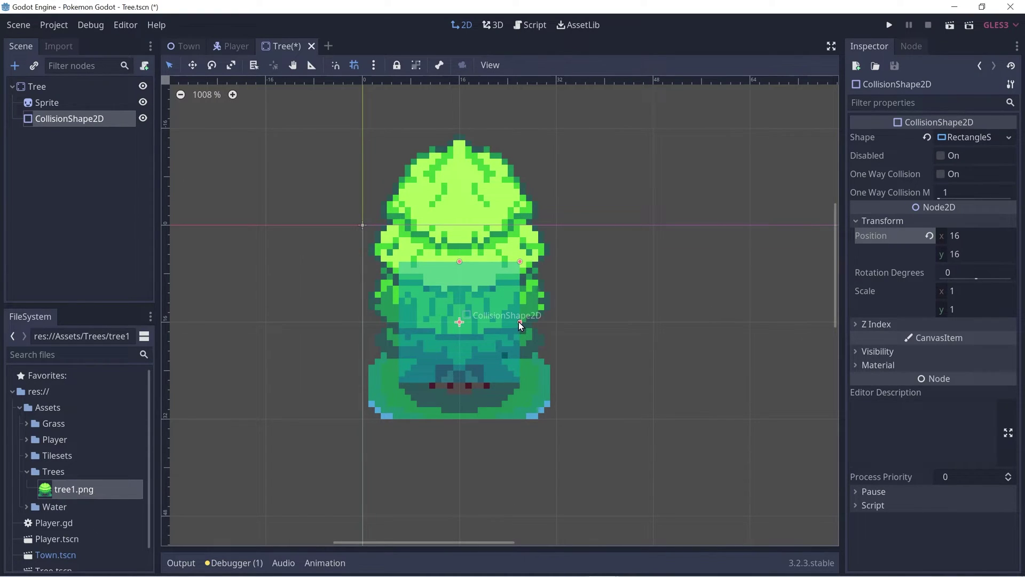
{"action": "left_click_drag", "start_coordinate": [520, 323], "coordinate": [532, 322]}
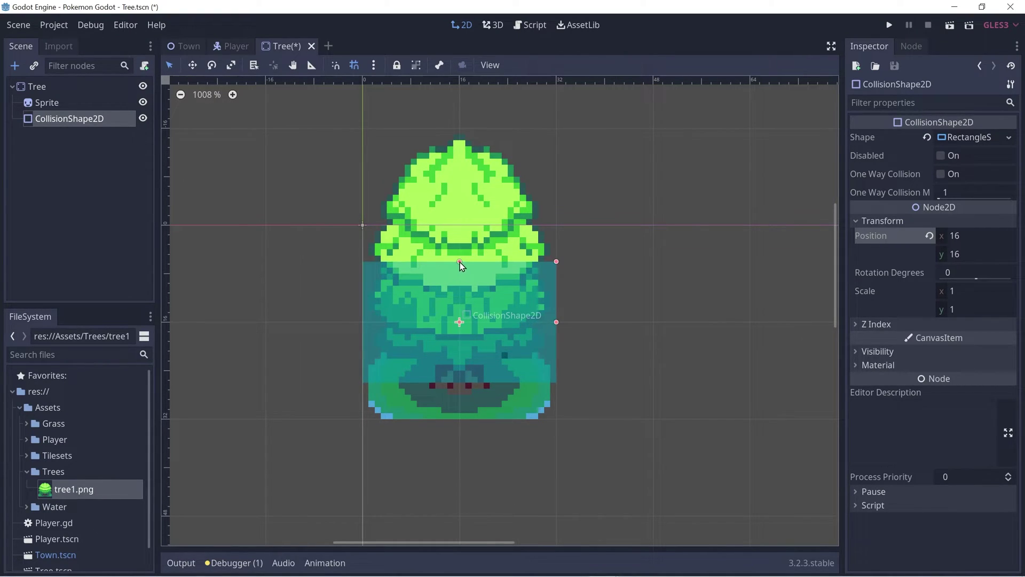
{"action": "left_click_drag", "start_coordinate": [460, 261], "coordinate": [460, 225]}
{"action": "scroll", "coordinate": [466, 296], "scroll_direction": "down", "scroll_amount": 1}
{"action": "scroll", "coordinate": [463, 287], "scroll_direction": "up", "scroll_amount": 2}
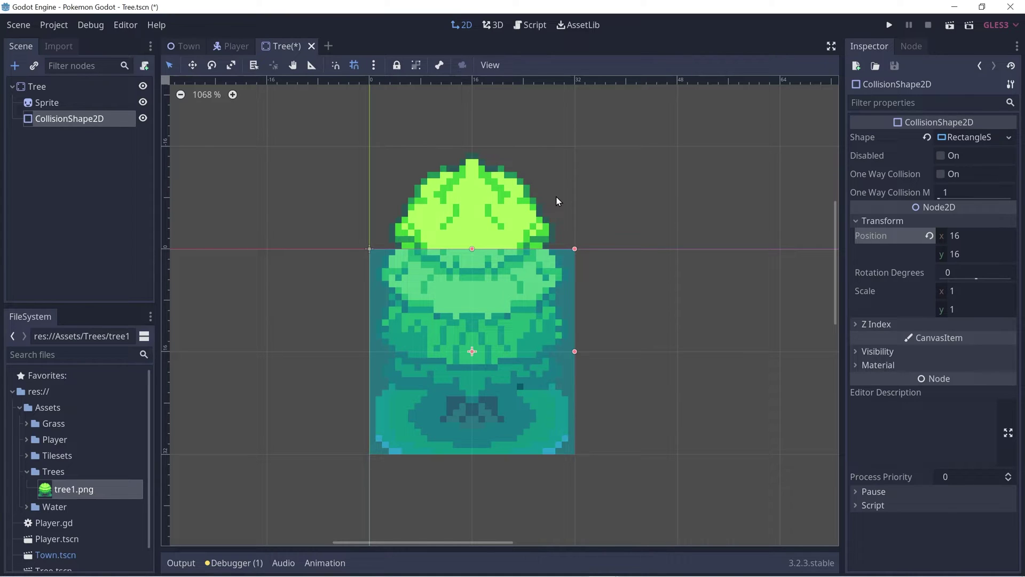
{"action": "key", "text": "ctrl+s"}
Step: In the Town scene, move the Tree to the left edge of the grass, beside the camera frame's upper-left corner
{"action": "left_click", "coordinate": [188, 47]}
{"action": "left_click", "coordinate": [85, 152]}
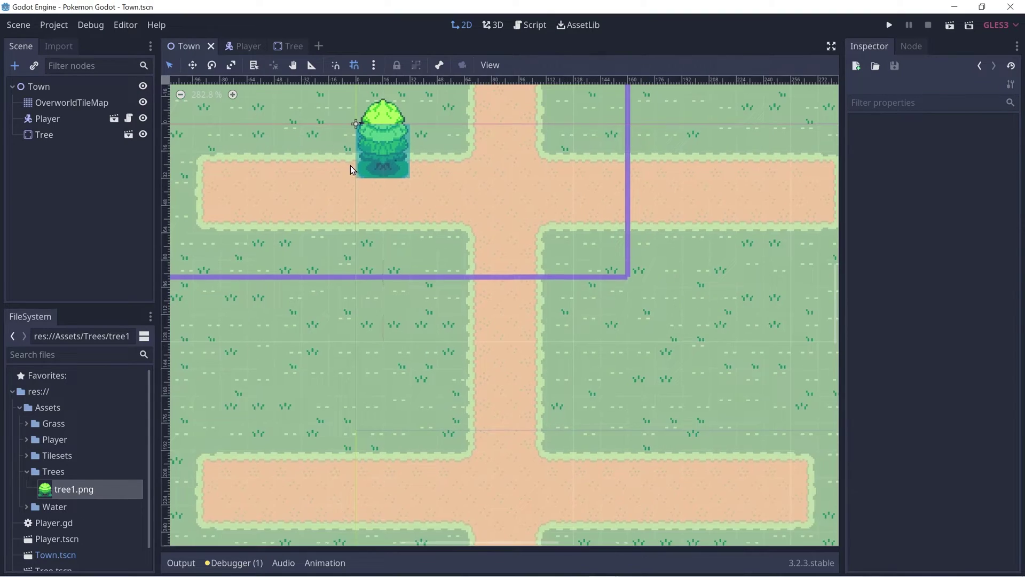
{"action": "scroll", "coordinate": [437, 214], "scroll_direction": "down", "scroll_amount": 4}
{"action": "middle_click_drag", "start_coordinate": [479, 258], "coordinate": [478, 292]}
{"action": "scroll", "coordinate": [479, 293], "scroll_direction": "up", "scroll_amount": 1}
{"action": "left_click", "coordinate": [60, 137]}
{"action": "left_click_drag", "start_coordinate": [544, 362], "coordinate": [270, 227]}
{"action": "scroll", "coordinate": [329, 298], "scroll_direction": "up", "scroll_amount": 1}
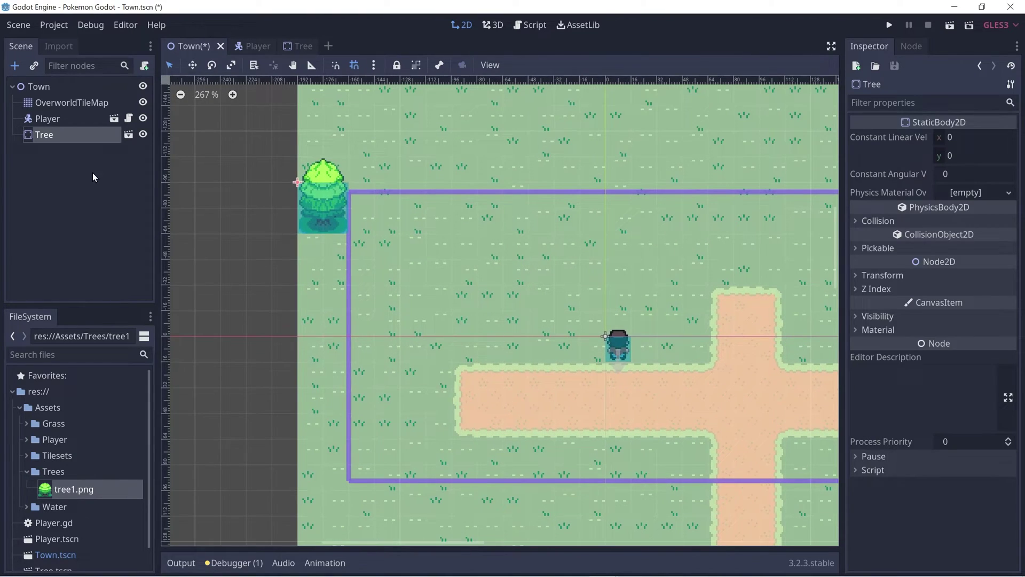
Step: Add a Node2D named Trees under Town and make the Tree node its child
{"action": "left_click", "coordinate": [41, 86]}
{"action": "key", "text": "ctrl+a"}
{"action": "type", "text": "Node"}
{"action": "key", "text": "Return"}
{"action": "double_click", "coordinate": [54, 151]}
{"action": "type", "text": "Tr"}
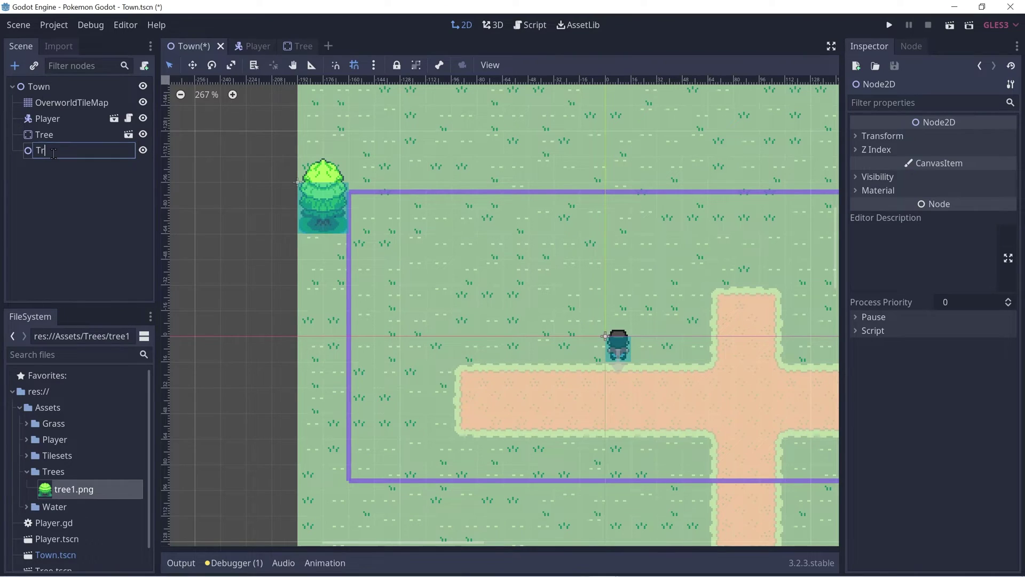
{"action": "type", "text": "ees"}
{"action": "key", "text": "Return"}
{"action": "mouse_move", "coordinate": [52, 135]}
{"action": "left_mouse_down"}
{"action": "mouse_move", "coordinate": [63, 141]}
{"action": "mouse_move", "coordinate": [53, 150]}
{"action": "left_mouse_up"}
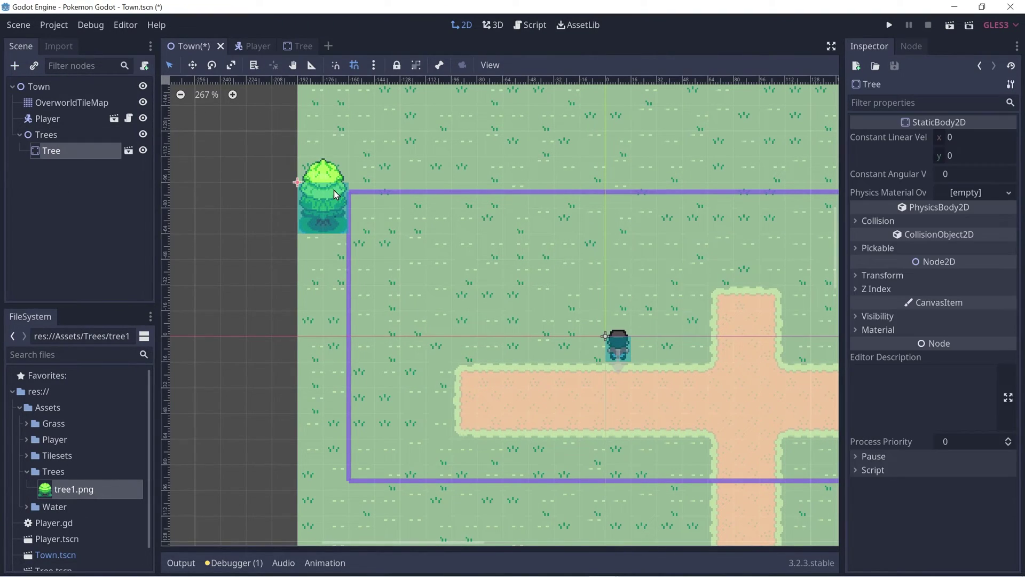
Step: Duplicate the tree five times, placing each copy directly below the last along the grass's left edge
{"action": "key", "text": "ctrl+d"}
{"action": "left_click_drag", "start_coordinate": [321, 201], "coordinate": [319, 241]}
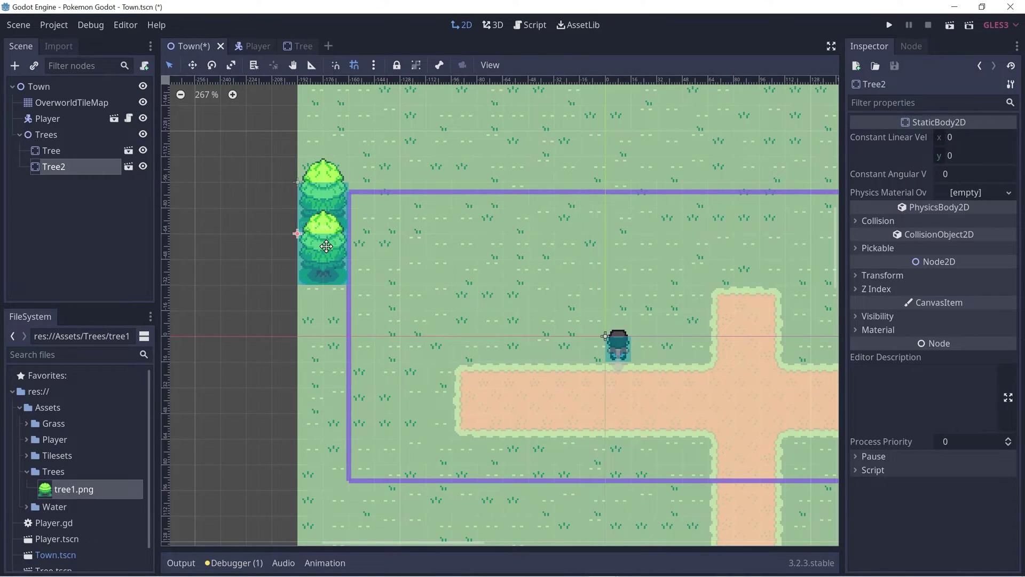
{"action": "scroll", "coordinate": [320, 241], "scroll_direction": "up", "scroll_amount": 4}
{"action": "middle_click_drag", "start_coordinate": [313, 298], "coordinate": [320, 229]}
{"action": "key", "text": "ctrl+d"}
{"action": "left_click_drag", "start_coordinate": [332, 201], "coordinate": [327, 283]}
{"action": "scroll", "coordinate": [321, 299], "scroll_direction": "down", "scroll_amount": 5}
{"action": "mouse_move", "coordinate": [315, 320]}
{"action": "middle_mouse_down"}
{"action": "mouse_move", "coordinate": [321, 264]}
{"action": "mouse_move", "coordinate": [318, 304]}
{"action": "middle_mouse_up"}
{"action": "key", "text": "ctrl+d"}
{"action": "left_click_drag", "start_coordinate": [324, 275], "coordinate": [324, 415]}
{"action": "key", "text": "ctrl+d"}
{"action": "middle_click_drag", "start_coordinate": [324, 415], "coordinate": [339, 277]}
{"action": "key", "text": "ctrl+d"}
{"action": "left_click_drag", "start_coordinate": [339, 281], "coordinate": [339, 343]}
Step: Duplicate the six-tree column as a group and place the copies directly below it, extending the left border downward
{"action": "scroll", "coordinate": [344, 287], "scroll_direction": "down", "scroll_amount": 10}
{"action": "mouse_move", "coordinate": [339, 345]}
{"action": "middle_mouse_down"}
{"action": "mouse_move", "coordinate": [343, 286]}
{"action": "mouse_move", "coordinate": [347, 361]}
{"action": "middle_mouse_up"}
{"action": "left_click_drag", "start_coordinate": [363, 374], "coordinate": [304, 143]}
{"action": "middle_click_drag", "start_coordinate": [340, 343], "coordinate": [343, 281]}
{"action": "key", "text": "ctrl+d"}
{"action": "left_click_drag", "start_coordinate": [343, 281], "coordinate": [340, 484]}
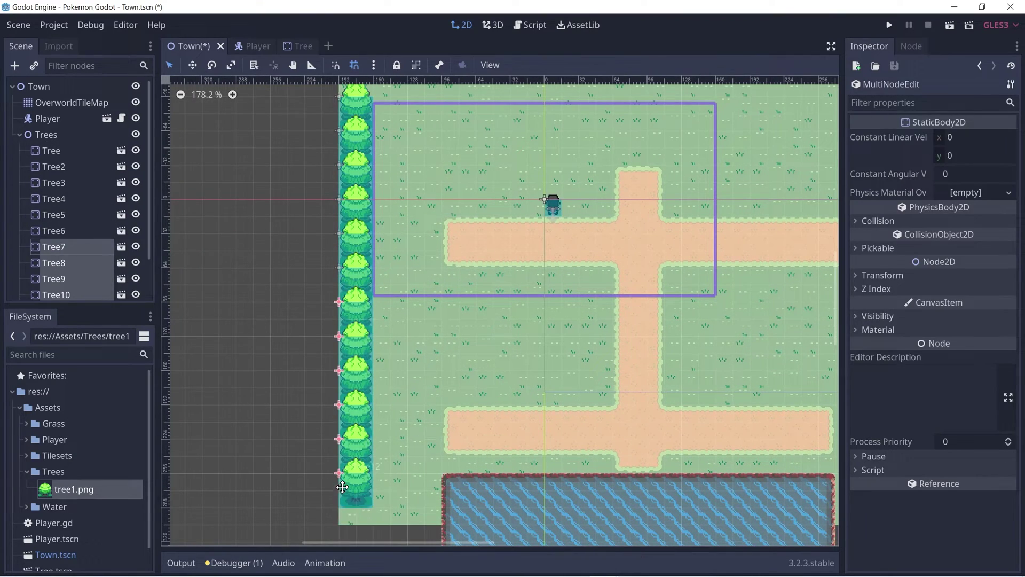
Step: Duplicate the lowest tree of the left border twice, placing the copies side by side up to the water's left edge
{"action": "middle_click_drag", "start_coordinate": [439, 395], "coordinate": [411, 327]}
{"action": "scroll", "coordinate": [360, 440], "scroll_direction": "up", "scroll_amount": 9}
{"action": "left_click", "coordinate": [307, 404]}
{"action": "key", "text": "ctrl+d"}
{"action": "left_click_drag", "start_coordinate": [307, 404], "coordinate": [365, 414]}
{"action": "key", "text": "ctrl+d"}
{"action": "left_click_drag", "start_coordinate": [364, 414], "coordinate": [401, 401]}
Step: Duplicate the tree beside the water's left edge and place the copy against the water's right edge
{"action": "middle_click_drag", "start_coordinate": [746, 382], "coordinate": [513, 330]}
{"action": "key", "text": "ctrl+d"}
{"action": "left_click_drag", "start_coordinate": [194, 357], "coordinate": [734, 359]}
{"action": "mouse_move", "coordinate": [673, 360]}
{"action": "middle_mouse_down"}
{"action": "mouse_move", "coordinate": [608, 360]}
{"action": "mouse_move", "coordinate": [674, 354]}
{"action": "middle_mouse_up"}
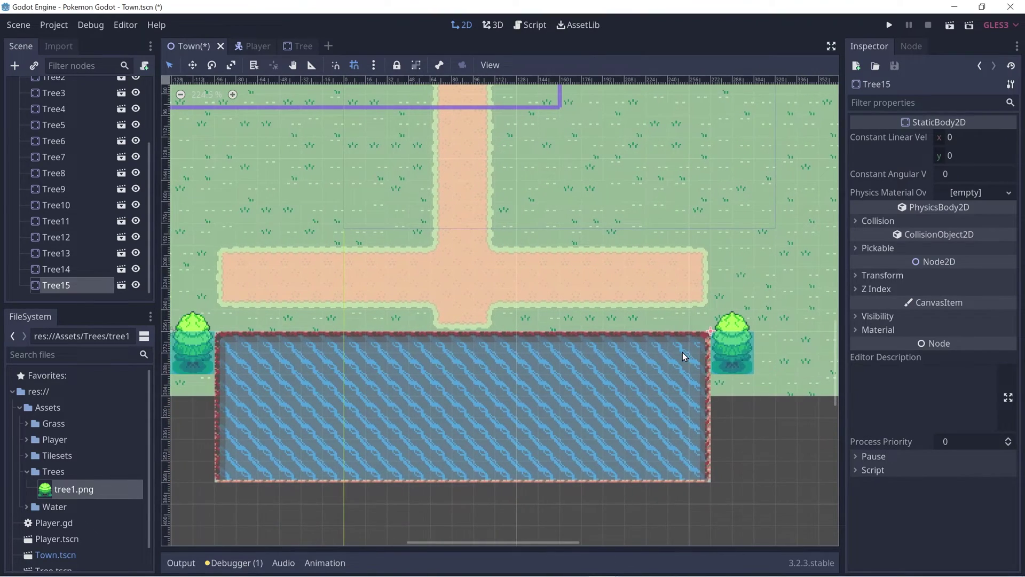
Step: Add four more tree copies in a row from the water's right side to the grass's right edge
{"action": "middle_click_drag", "start_coordinate": [782, 350], "coordinate": [571, 350]}
{"action": "scroll", "coordinate": [570, 350], "scroll_direction": "up", "scroll_amount": 9}
{"action": "key", "text": "ctrl+d"}
{"action": "left_click_drag", "start_coordinate": [484, 350], "coordinate": [781, 356]}
{"action": "key", "text": "ctrl+d"}
{"action": "key", "text": "ctrl+d"}
{"action": "key", "text": "ctrl+d"}
{"action": "scroll", "coordinate": [780, 355], "scroll_direction": "down", "scroll_amount": 1}
{"action": "middle_click_drag", "start_coordinate": [780, 355], "coordinate": [540, 354]}
Step: Duplicate the lower-right corner tree, place the copy directly above it, and save the Town scene
{"action": "key", "text": "ctrl+d"}
{"action": "left_click_drag", "start_coordinate": [503, 415], "coordinate": [502, 351]}
{"action": "key", "text": "ctrl+s"}
{"action": "scroll", "coordinate": [561, 315], "scroll_direction": "down", "scroll_amount": 10}
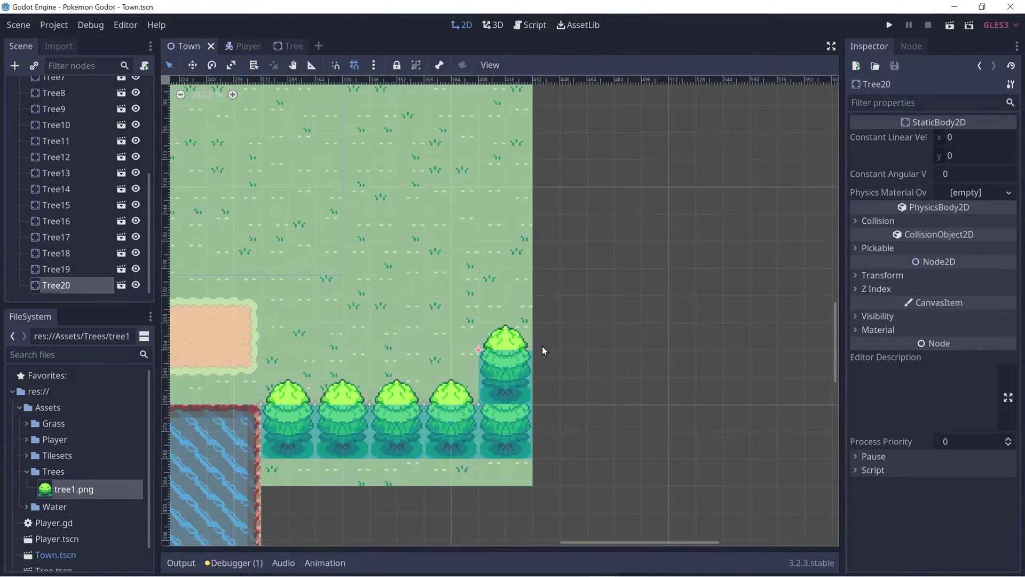
{"action": "scroll", "coordinate": [512, 346], "scroll_direction": "up", "scroll_amount": 2}
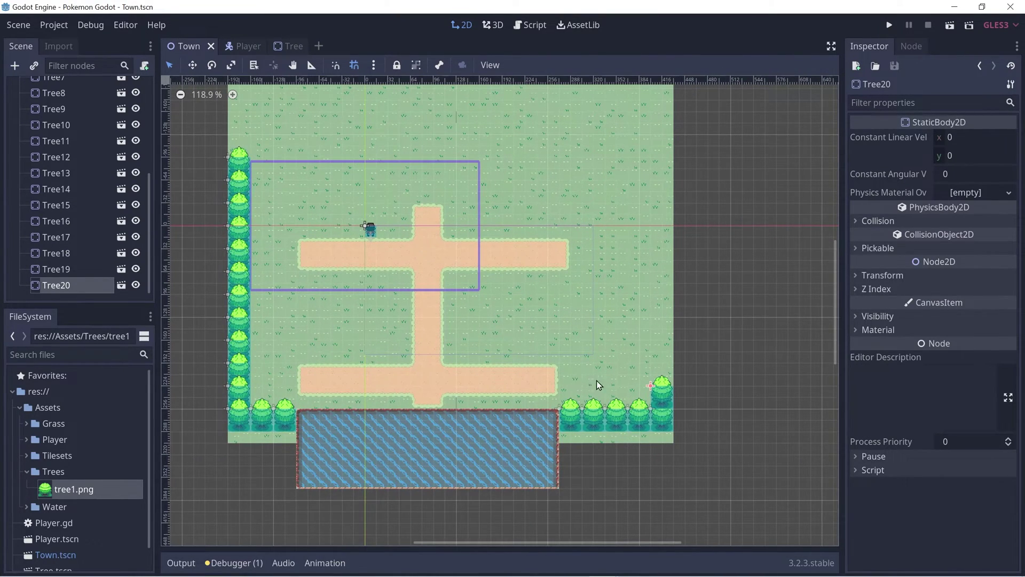
{"action": "scroll", "coordinate": [595, 384], "scroll_direction": "up", "scroll_amount": 10}
{"action": "middle_click_drag", "start_coordinate": [508, 377], "coordinate": [468, 292]}
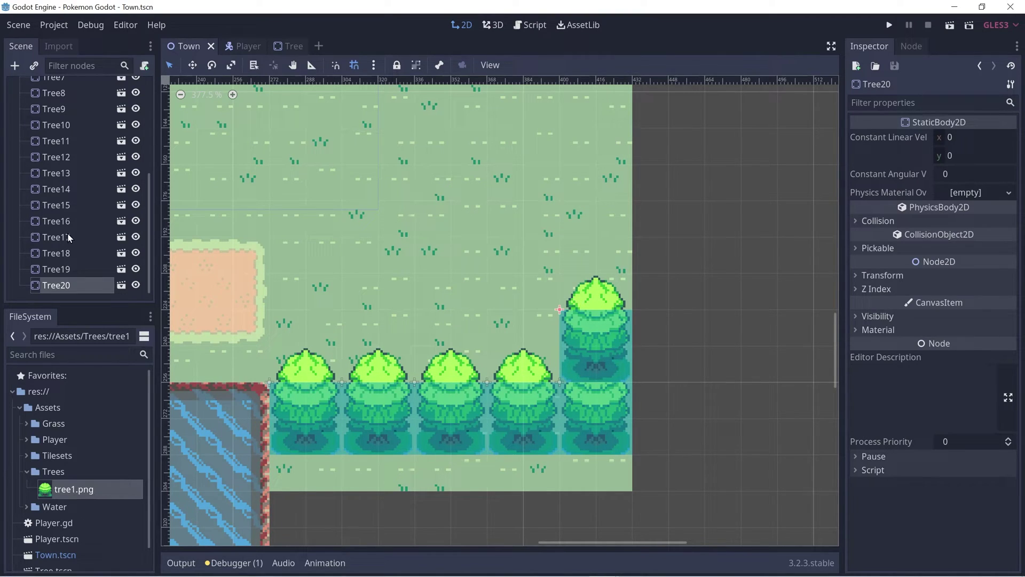
Step: Change the Trees node's type to YSort so its trees are layered by Y position
{"action": "scroll", "coordinate": [94, 236], "scroll_direction": "up", "scroll_amount": 5}
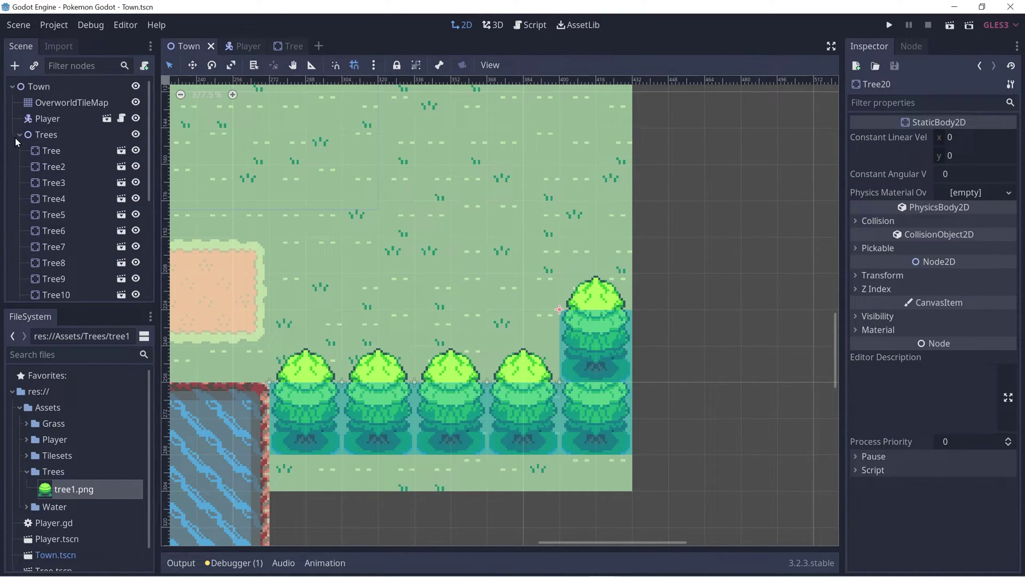
{"action": "left_click", "coordinate": [20, 136]}
{"action": "right_click", "coordinate": [48, 138]}
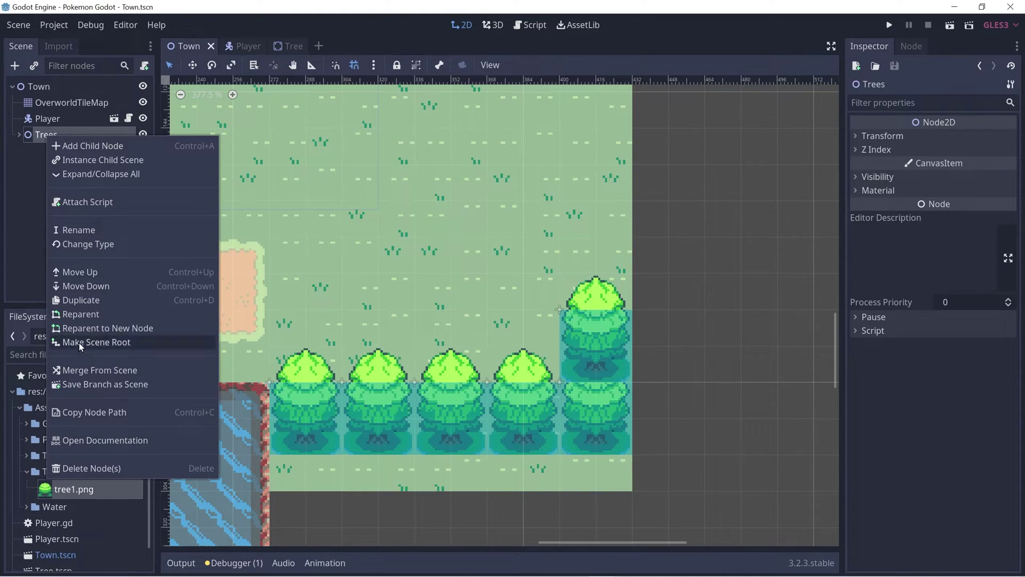
{"action": "left_click", "coordinate": [106, 244]}
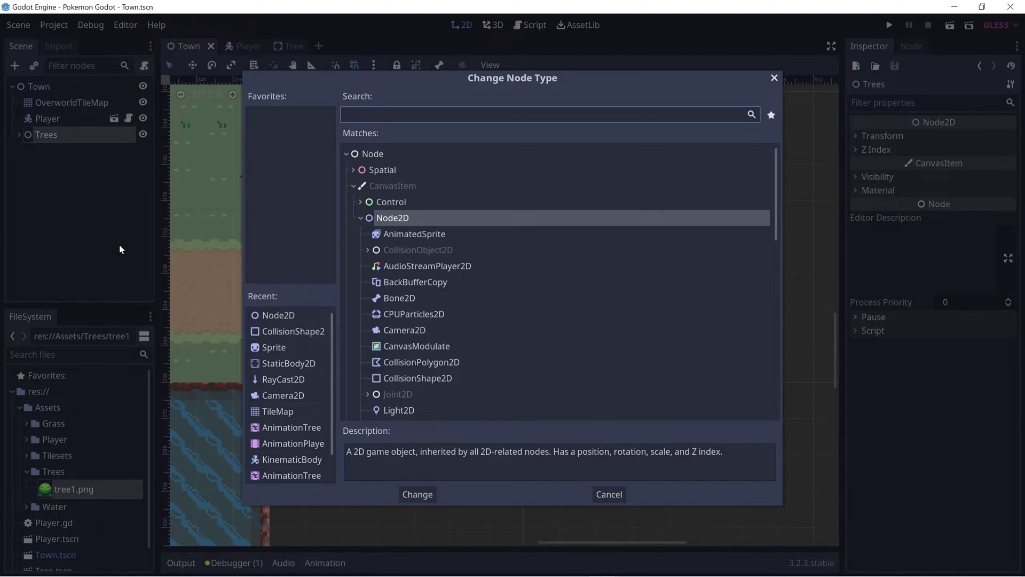
{"action": "type", "text": "YSort"}
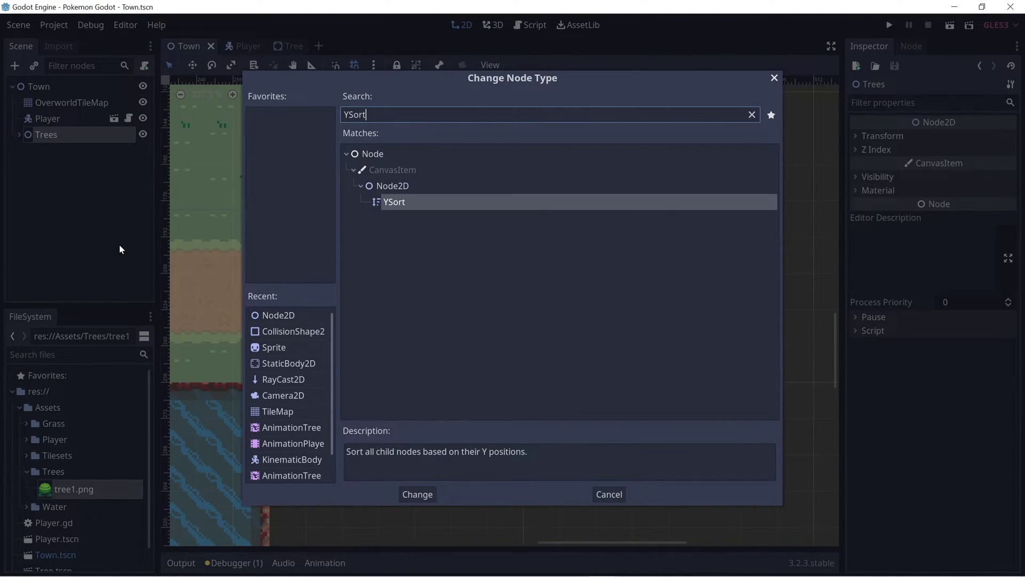
{"action": "key", "text": "Return"}
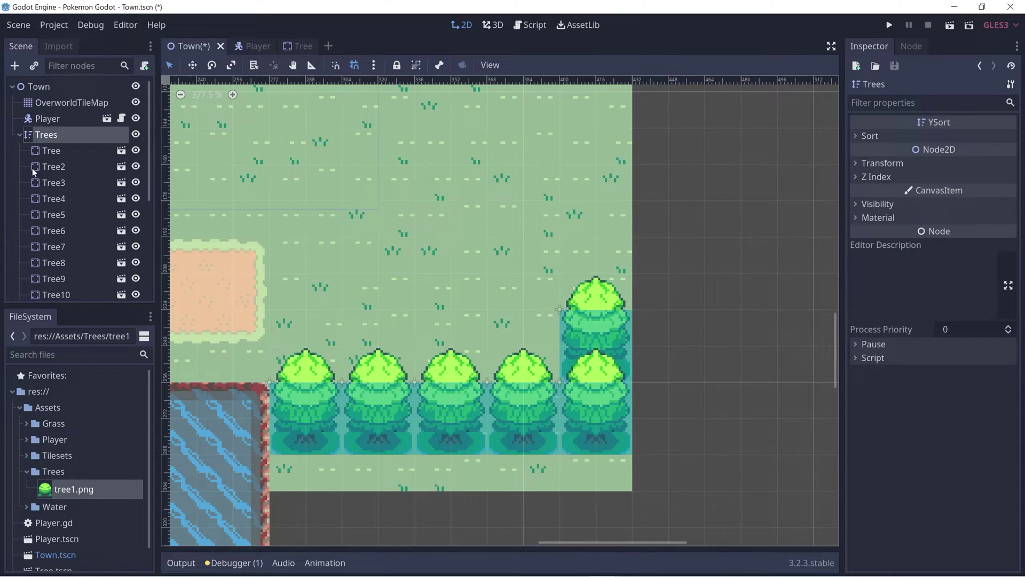
{"action": "left_click", "coordinate": [19, 136]}
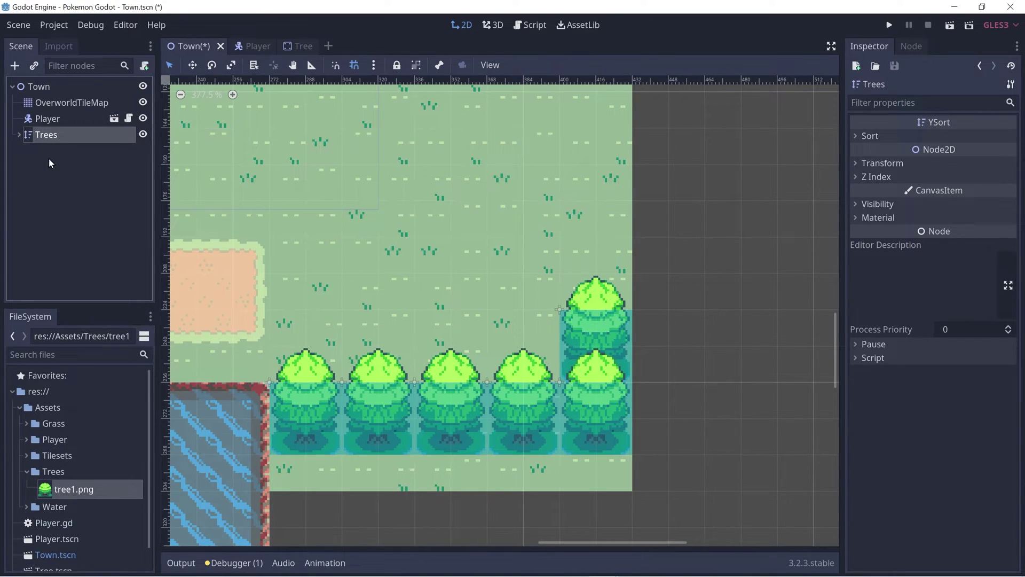
Step: Add a YSort node under Town, move Player and Trees into it, and save the scene
{"action": "left_click", "coordinate": [39, 88]}
{"action": "key", "text": "ctrl+a"}
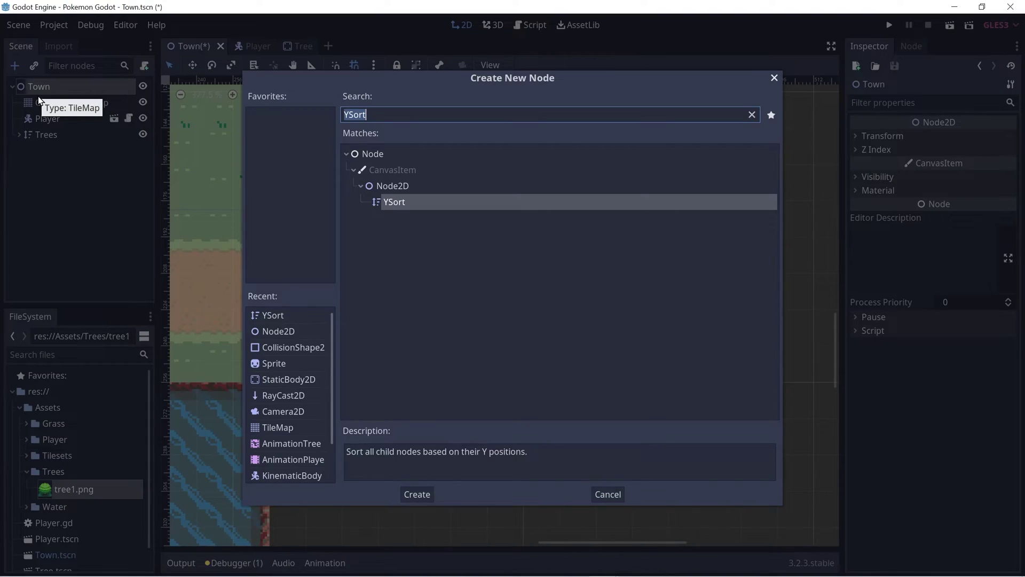
{"action": "key", "text": "Return"}
{"action": "left_click", "coordinate": [38, 133]}
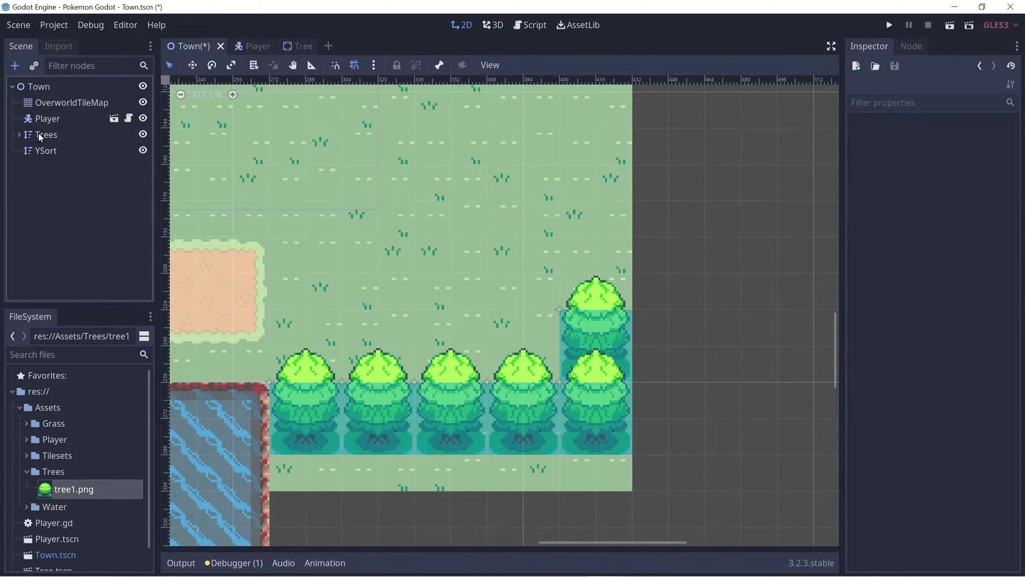
{"action": "left_click", "coordinate": [44, 120], "text": "ctrl"}
{"action": "left_click_drag", "start_coordinate": [43, 119], "coordinate": [44, 150]}
{"action": "key", "text": "ctrl+s"}
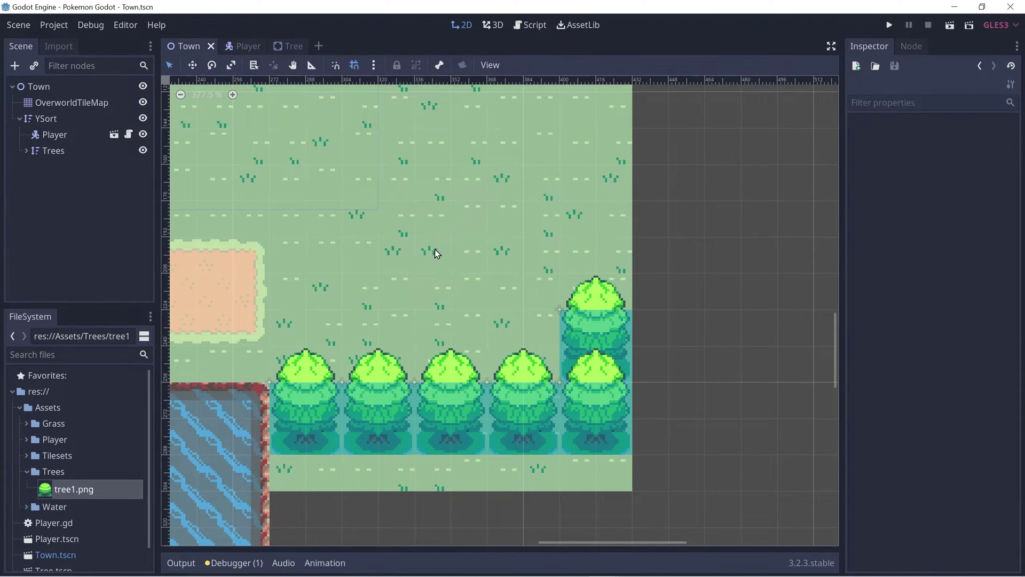
Step: Duplicate the top tree of the right border three times, stacking each copy directly above the last
{"action": "scroll", "coordinate": [421, 254], "scroll_direction": "up", "scroll_amount": 1}
{"action": "middle_click_drag", "start_coordinate": [419, 250], "coordinate": [341, 240]}
{"action": "double_click", "coordinate": [25, 151]}
{"action": "scroll", "coordinate": [651, 277], "scroll_direction": "down", "scroll_amount": 10}
{"action": "middle_click_drag", "start_coordinate": [791, 347], "coordinate": [200, 120]}
{"action": "scroll", "coordinate": [582, 392], "scroll_direction": "up", "scroll_amount": 10}
{"action": "left_click", "coordinate": [582, 392]}
{"action": "key", "text": "ctrl+d"}
{"action": "left_click_drag", "start_coordinate": [553, 392], "coordinate": [549, 313]}
{"action": "middle_click_drag", "start_coordinate": [636, 246], "coordinate": [605, 347]}
{"action": "key", "text": "ctrl+d"}
{"action": "left_click_drag", "start_coordinate": [519, 398], "coordinate": [515, 325]}
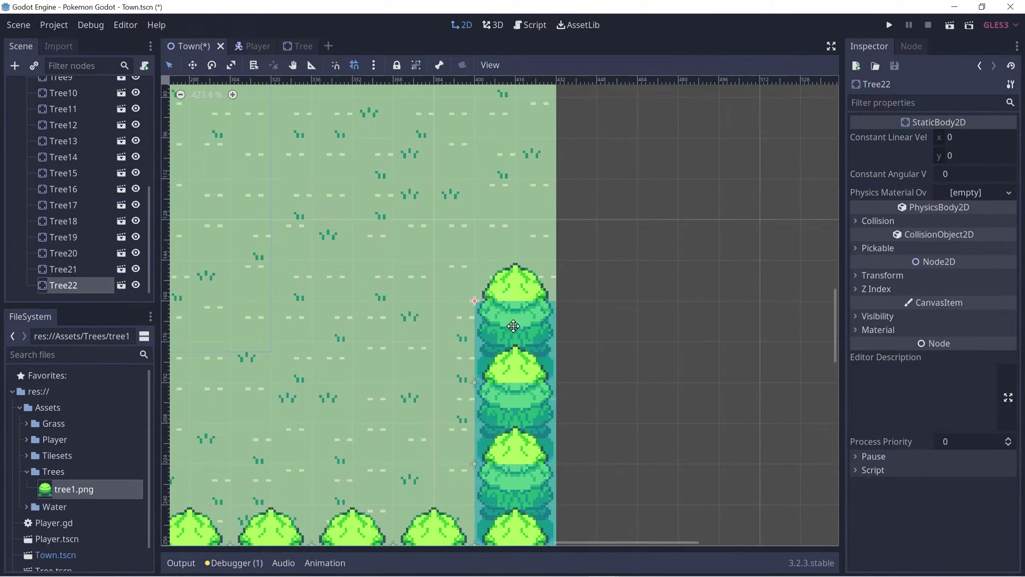
{"action": "middle_click_drag", "start_coordinate": [540, 307], "coordinate": [527, 368]}
{"action": "key", "text": "ctrl+d"}
{"action": "left_click_drag", "start_coordinate": [508, 374], "coordinate": [505, 298]}
Step: Select four trees of the right border and duplicate the group twice, stacking the copies upward along the grass's edge
{"action": "scroll", "coordinate": [545, 292], "scroll_direction": "down", "scroll_amount": 4}
{"action": "middle_click_drag", "start_coordinate": [599, 256], "coordinate": [608, 213]}
{"action": "left_click_drag", "start_coordinate": [613, 206], "coordinate": [468, 453]}
{"action": "middle_click_drag", "start_coordinate": [631, 256], "coordinate": [623, 430]}
{"action": "key", "text": "ctrl+d"}
{"action": "left_click_drag", "start_coordinate": [516, 423], "coordinate": [522, 164]}
{"action": "middle_click_drag", "start_coordinate": [514, 168], "coordinate": [501, 444]}
{"action": "key", "text": "ctrl+d"}
{"action": "left_click_drag", "start_coordinate": [497, 435], "coordinate": [500, 177]}
{"action": "middle_click_drag", "start_coordinate": [563, 179], "coordinate": [562, 402]}
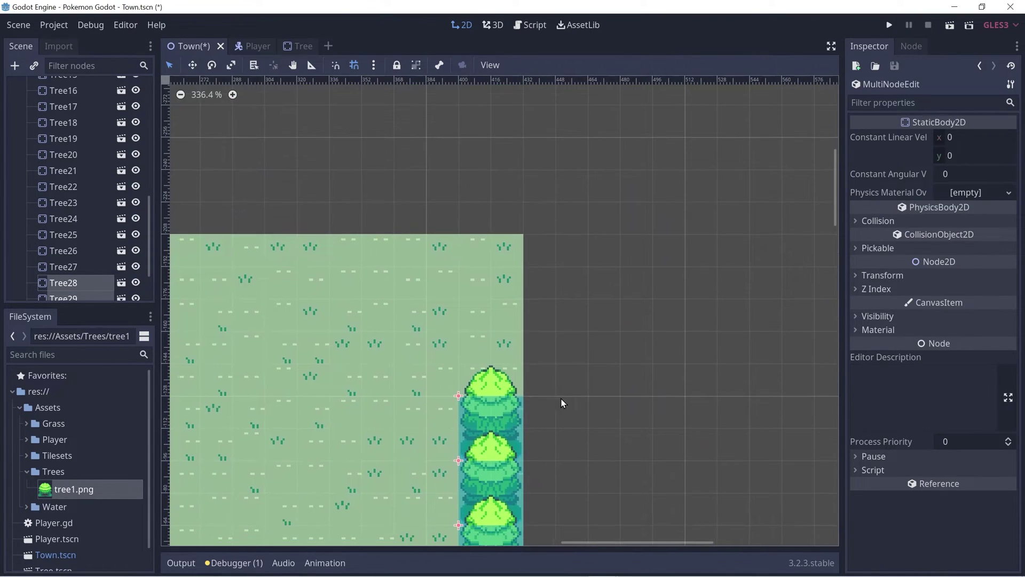
Step: Select the top group of trees on the right border and duplicate it upward along the grass's edge
{"action": "middle_click_drag", "start_coordinate": [491, 410], "coordinate": [498, 339]}
{"action": "left_click", "coordinate": [570, 292]}
{"action": "left_click_drag", "start_coordinate": [571, 292], "coordinate": [459, 473]}
{"action": "key", "text": "ctrl+d"}
{"action": "left_click_drag", "start_coordinate": [500, 338], "coordinate": [499, 145]}
Step: Start a horizontal tree row across the north of the town by duplicating single trees inward from the borders
{"action": "middle_click_drag", "start_coordinate": [373, 273], "coordinate": [533, 443]}
{"action": "left_click", "coordinate": [637, 324]}
{"action": "key", "text": "ctrl+d"}
{"action": "left_click_drag", "start_coordinate": [638, 324], "coordinate": [559, 316]}
{"action": "scroll", "coordinate": [497, 357], "scroll_direction": "down", "scroll_amount": 3}
{"action": "scroll", "coordinate": [291, 345], "scroll_direction": "up", "scroll_amount": 10}
{"action": "left_click", "coordinate": [293, 339]}
{"action": "key", "text": "ctrl+d"}
{"action": "left_click_drag", "start_coordinate": [300, 327], "coordinate": [394, 321]}
{"action": "middle_click_drag", "start_coordinate": [395, 322], "coordinate": [323, 319]}
{"action": "key", "text": "ctrl+d"}
{"action": "left_click_drag", "start_coordinate": [340, 357], "coordinate": [441, 338]}
Step: Select several trees of the northern row and duplicate the group to extend the row eastward
{"action": "middle_click_drag", "start_coordinate": [449, 341], "coordinate": [521, 352]}
{"action": "left_click_drag", "start_coordinate": [593, 268], "coordinate": [224, 331]}
{"action": "key", "text": "ctrl+d"}
{"action": "middle_click_drag", "start_coordinate": [533, 331], "coordinate": [467, 323]}
{"action": "left_click_drag", "start_coordinate": [395, 327], "coordinate": [655, 328]}
{"action": "scroll", "coordinate": [639, 376], "scroll_direction": "down", "scroll_amount": 3}
{"action": "middle_click_drag", "start_coordinate": [639, 380], "coordinate": [494, 355]}
{"action": "key", "text": "ctrl+d"}
{"action": "left_click_drag", "start_coordinate": [380, 327], "coordinate": [584, 330]}
{"action": "middle_click_drag", "start_coordinate": [635, 364], "coordinate": [515, 371]}
{"action": "left_click_drag", "start_coordinate": [453, 331], "coordinate": [564, 321]}
Step: Continue the northern row east of the path opening toward the right border by duplicating single and grouped trees
{"action": "left_click", "coordinate": [496, 341]}
{"action": "left_click", "coordinate": [436, 325]}
{"action": "middle_click_drag", "start_coordinate": [571, 326], "coordinate": [521, 328]}
{"action": "left_click", "coordinate": [520, 328]}
{"action": "key", "text": "ctrl+d"}
{"action": "key", "text": "ctrl+d"}
{"action": "left_click_drag", "start_coordinate": [520, 328], "coordinate": [641, 327]}
{"action": "left_click_drag", "start_coordinate": [566, 283], "coordinate": [574, 374]}
{"action": "key", "text": "ctrl+d"}
{"action": "middle_click_drag", "start_coordinate": [536, 385], "coordinate": [258, 385]}
{"action": "key", "text": "ctrl+d"}
{"action": "left_click_drag", "start_coordinate": [332, 347], "coordinate": [536, 342]}
Step: Duplicate trees upward at the eastern end of the northern row
{"action": "middle_click_drag", "start_coordinate": [547, 242], "coordinate": [521, 376]}
{"action": "left_click_drag", "start_coordinate": [618, 193], "coordinate": [621, 264]}
{"action": "key", "text": "ctrl+d"}
{"action": "key", "text": "ctrl+d"}
{"action": "key", "text": "ctrl+d"}
{"action": "left_click_drag", "start_coordinate": [620, 264], "coordinate": [628, 182]}
Step: Select the left border's tree column and duplicate it outward four times to make the border five columns thick
{"action": "scroll", "coordinate": [444, 206], "scroll_direction": "down", "scroll_amount": 20}
{"action": "scroll", "coordinate": [327, 293], "scroll_direction": "up", "scroll_amount": 5}
{"action": "middle_click_drag", "start_coordinate": [328, 291], "coordinate": [455, 226]}
{"action": "left_click_drag", "start_coordinate": [447, 114], "coordinate": [491, 511]}
{"action": "key", "text": "ctrl+d"}
{"action": "left_click_drag", "start_coordinate": [475, 473], "coordinate": [389, 465]}
{"action": "key", "text": "ctrl+d"}
{"action": "key", "text": "ctrl+d"}
{"action": "middle_click_drag", "start_coordinate": [389, 466], "coordinate": [396, 432]}
{"action": "key", "text": "ctrl+d"}
{"action": "left_click_drag", "start_coordinate": [395, 432], "coordinate": [366, 430]}
Step: Select the tree row west of the pond and duplicate it downward three times to form four rows
{"action": "left_click_drag", "start_coordinate": [556, 430], "coordinate": [346, 371]}
{"action": "middle_click_drag", "start_coordinate": [376, 403], "coordinate": [366, 348]}
{"action": "key", "text": "ctrl+d"}
{"action": "left_click_drag", "start_coordinate": [366, 340], "coordinate": [362, 386]}
{"action": "key", "text": "ctrl+d"}
{"action": "key", "text": "ctrl+d"}
{"action": "left_click_drag", "start_coordinate": [363, 387], "coordinate": [364, 409]}
{"action": "middle_click_drag", "start_coordinate": [555, 414], "coordinate": [350, 347]}
Step: Select the tree row east of the pond and duplicate it downward three times to form four rows
{"action": "middle_click_drag", "start_coordinate": [761, 296], "coordinate": [540, 325]}
{"action": "left_click_drag", "start_coordinate": [612, 335], "coordinate": [446, 271]}
{"action": "scroll", "coordinate": [475, 308], "scroll_direction": "up", "scroll_amount": 4}
{"action": "scroll", "coordinate": [475, 304], "scroll_direction": "up", "scroll_amount": 5}
{"action": "key", "text": "ctrl+d"}
{"action": "left_click_drag", "start_coordinate": [473, 310], "coordinate": [471, 439]}
{"action": "key", "text": "ctrl+d"}
{"action": "key", "text": "ctrl+d"}
Step: Select the right border's full tree column and duplicate it outward to make the border five columns thick
{"action": "scroll", "coordinate": [507, 326], "scroll_direction": "down", "scroll_amount": 14}
{"action": "left_click_drag", "start_coordinate": [587, 496], "coordinate": [537, 109]}
{"action": "middle_click_drag", "start_coordinate": [589, 198], "coordinate": [582, 234]}
{"action": "key", "text": "ctrl+d"}
{"action": "left_click", "coordinate": [554, 149]}
{"action": "left_click", "coordinate": [559, 188]}
{"action": "left_click_drag", "start_coordinate": [583, 492], "coordinate": [635, 112]}
{"action": "key", "text": "ctrl+d"}
{"action": "key", "text": "ctrl+d"}
{"action": "key", "text": "ctrl+d"}
{"action": "key", "text": "ctrl+d"}
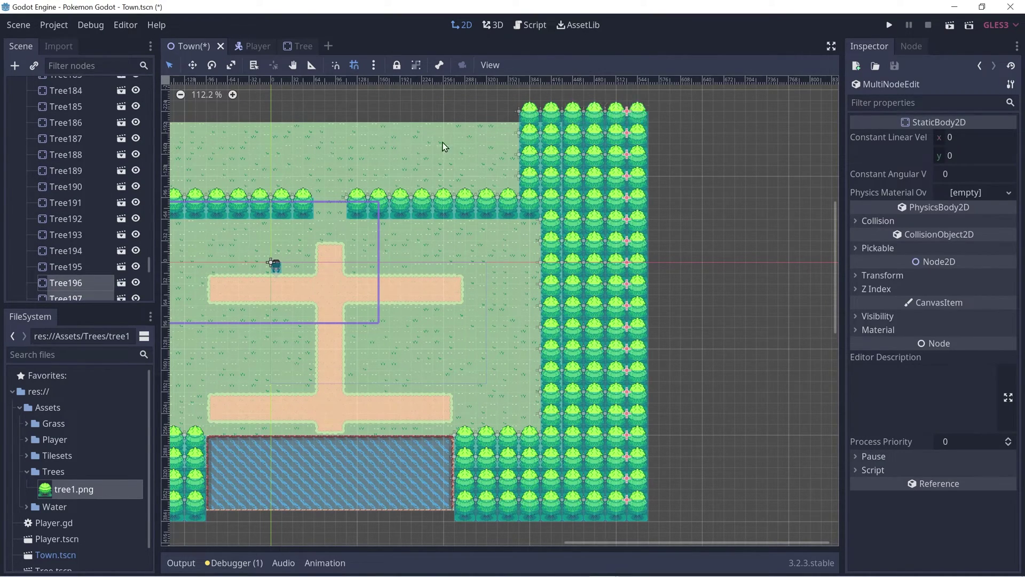
Step: Extend the left border northward by duplicating its top trees upward to match the right side, and save the scene
{"action": "middle_click_drag", "start_coordinate": [443, 146], "coordinate": [595, 66]}
{"action": "middle_click_drag", "start_coordinate": [310, 149], "coordinate": [385, 362]}
{"action": "scroll", "coordinate": [255, 289], "scroll_direction": "up", "scroll_amount": 1}
{"action": "left_click_drag", "start_coordinate": [255, 290], "coordinate": [479, 342]}
{"action": "key", "text": "ctrl+d"}
{"action": "left_click_drag", "start_coordinate": [297, 334], "coordinate": [297, 238]}
{"action": "key", "text": "ctrl+d"}
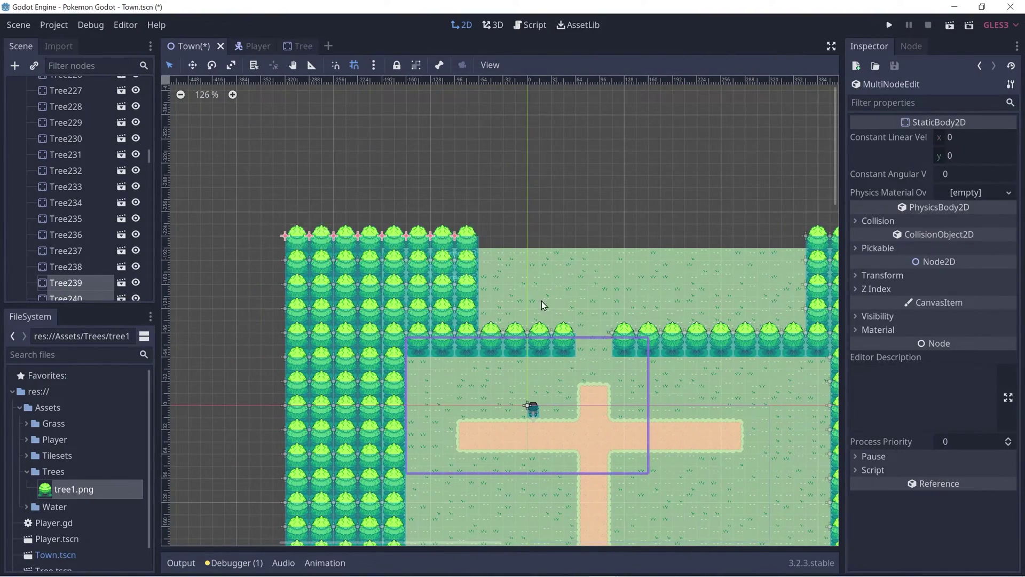
{"action": "scroll", "coordinate": [541, 301], "scroll_direction": "down", "scroll_amount": 6}
{"action": "middle_click_drag", "start_coordinate": [632, 487], "coordinate": [534, 298]}
{"action": "scroll", "coordinate": [518, 439], "scroll_direction": "up", "scroll_amount": 5}
{"action": "middle_click_drag", "start_coordinate": [438, 358], "coordinate": [505, 439]}
{"action": "key", "text": "ctrl+s"}
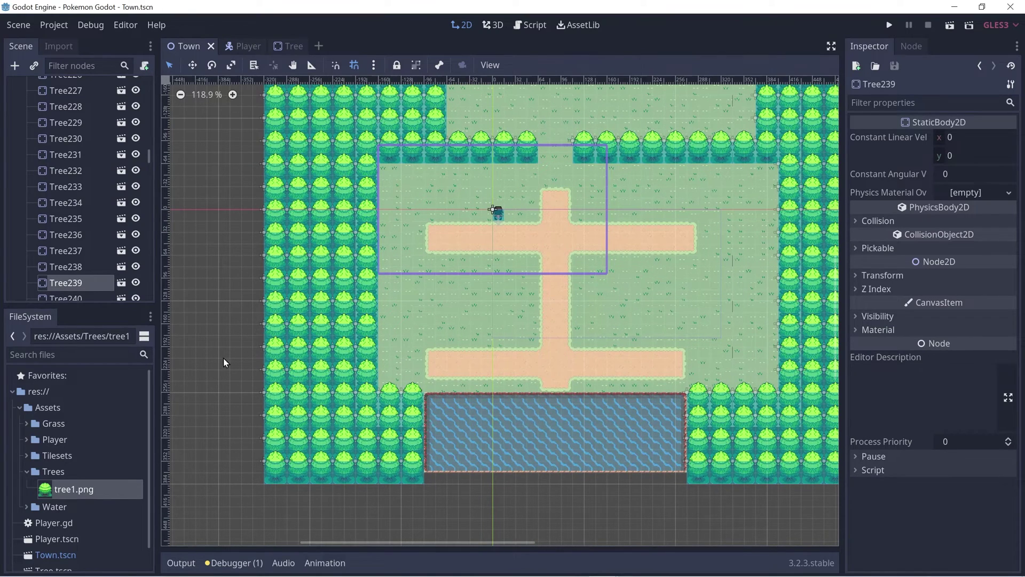
Step: Select the OverworldTileMap and paint a GrassAtlas outline outside the trees along the south, west and north sides
{"action": "scroll", "coordinate": [75, 246], "scroll_direction": "up", "scroll_amount": 10}
{"action": "scroll", "coordinate": [90, 191], "scroll_direction": "up", "scroll_amount": 6}
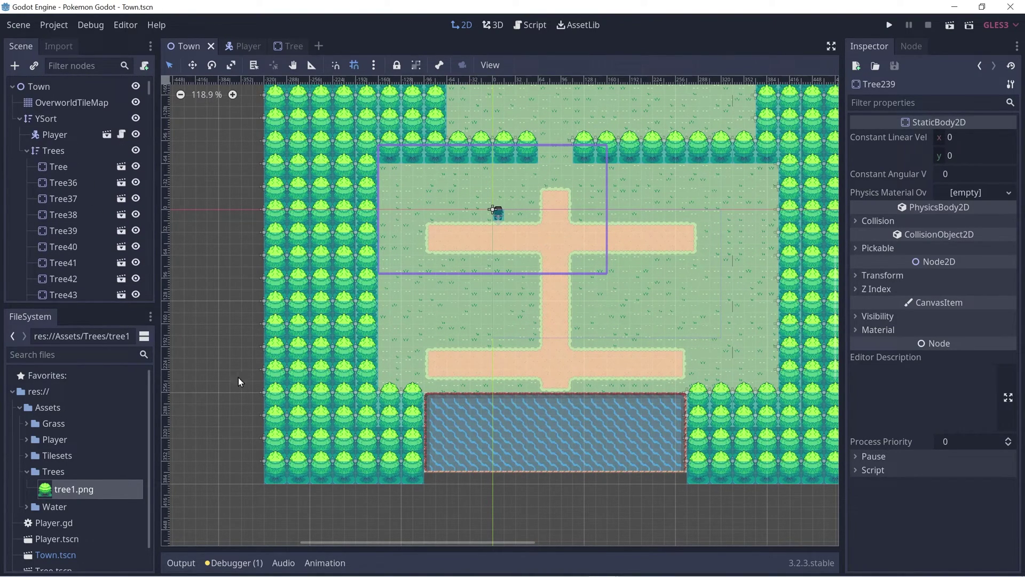
{"action": "left_click", "coordinate": [27, 150]}
{"action": "left_click", "coordinate": [104, 98]}
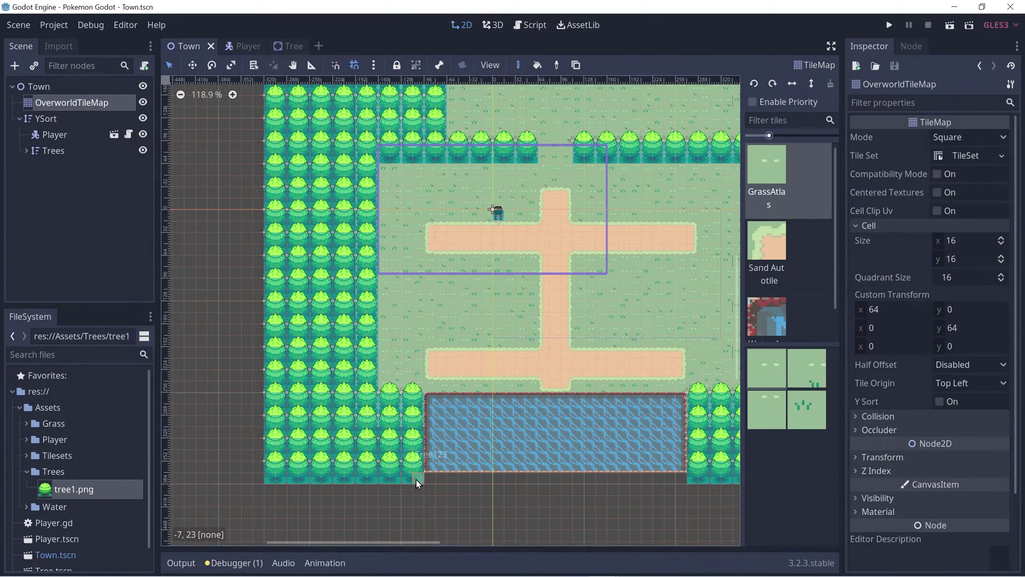
{"action": "scroll", "coordinate": [413, 506], "scroll_direction": "down", "scroll_amount": 2}
{"action": "middle_click_drag", "start_coordinate": [412, 507], "coordinate": [418, 436]}
{"action": "left_click_drag", "start_coordinate": [419, 437], "coordinate": [240, 440]}
{"action": "middle_click_drag", "start_coordinate": [240, 441], "coordinate": [299, 537]}
{"action": "left_click_drag", "start_coordinate": [299, 529], "coordinate": [300, 101]}
{"action": "middle_click_drag", "start_coordinate": [340, 140], "coordinate": [309, 357]}
{"action": "left_click_drag", "start_coordinate": [269, 317], "coordinate": [271, 233]}
{"action": "middle_click_drag", "start_coordinate": [270, 233], "coordinate": [262, 245]}
{"action": "left_click_drag", "start_coordinate": [262, 245], "coordinate": [736, 236]}
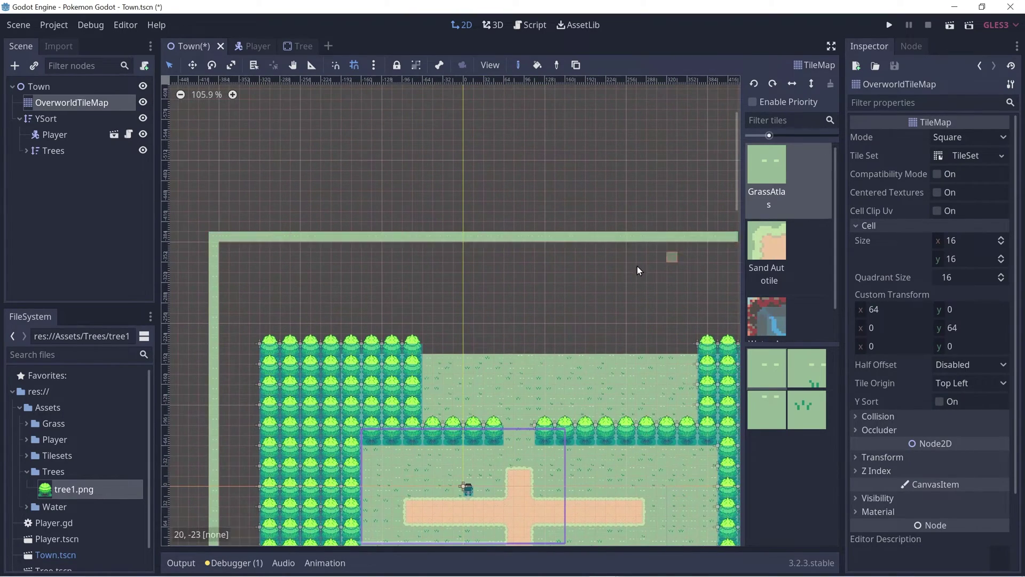
Step: Complete the GrassAtlas outline around the town along the rest of the north side and the east side
{"action": "middle_click_drag", "start_coordinate": [637, 266], "coordinate": [345, 254]}
{"action": "left_click_drag", "start_coordinate": [448, 226], "coordinate": [591, 226]}
{"action": "middle_click_drag", "start_coordinate": [591, 225], "coordinate": [544, 102]}
{"action": "left_click_drag", "start_coordinate": [540, 137], "coordinate": [537, 509]}
{"action": "middle_click_drag", "start_coordinate": [537, 488], "coordinate": [539, 219]}
{"action": "left_click_drag", "start_coordinate": [539, 252], "coordinate": [541, 419]}
{"action": "middle_click_drag", "start_coordinate": [541, 419], "coordinate": [227, 417]}
Step: Bucket fill the empty area inside the outline with GrassAtlas tiles
{"action": "left_click", "coordinate": [538, 66]}
{"action": "left_click", "coordinate": [425, 368]}
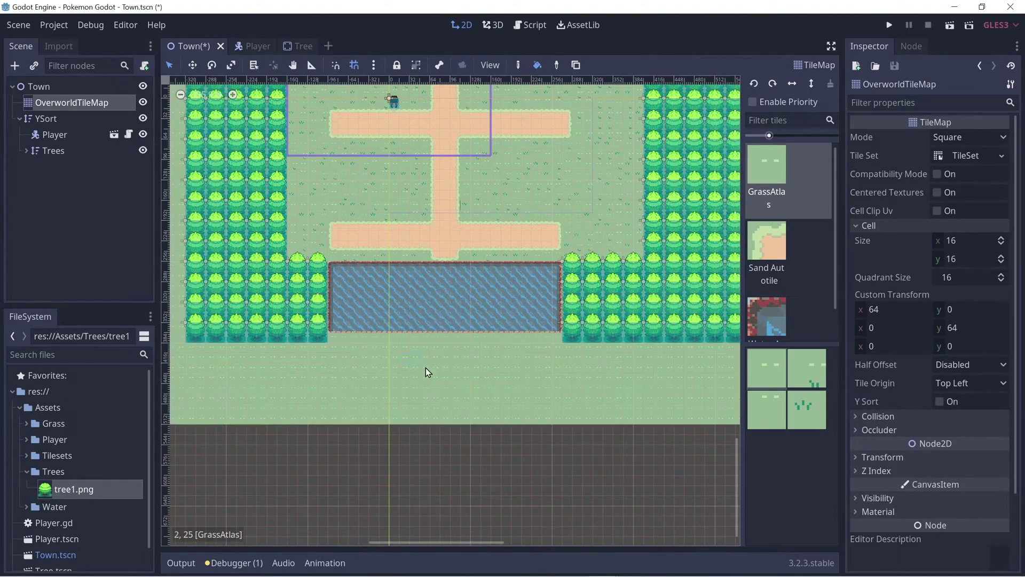
{"action": "scroll", "coordinate": [425, 368], "scroll_direction": "down", "scroll_amount": 9}
{"action": "middle_click_drag", "start_coordinate": [407, 365], "coordinate": [448, 445]}
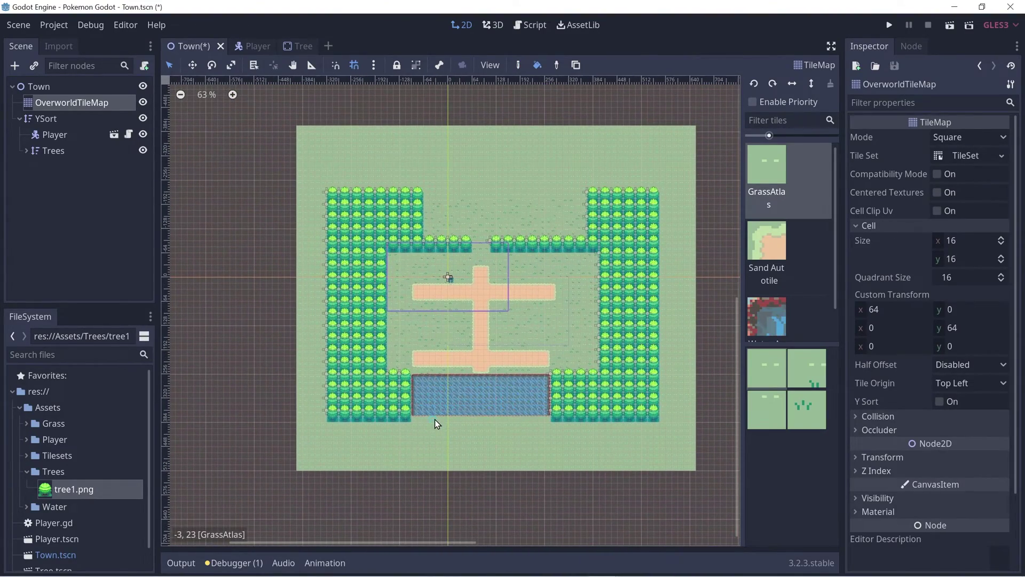
Step: Outline a southward extension of the pond with the Water Autotile, bucket fill it, and save the scene
{"action": "scroll", "coordinate": [435, 418], "scroll_direction": "up", "scroll_amount": 1}
{"action": "scroll", "coordinate": [396, 380], "scroll_direction": "up", "scroll_amount": 1}
{"action": "scroll", "coordinate": [449, 408], "scroll_direction": "up", "scroll_amount": 1}
{"action": "left_click", "coordinate": [786, 319]}
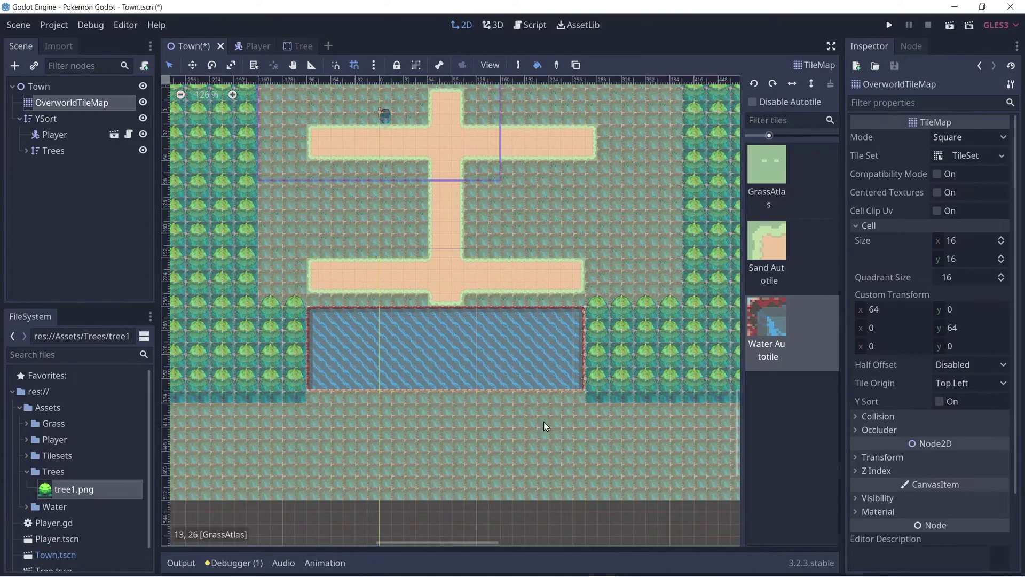
{"action": "scroll", "coordinate": [542, 342], "scroll_direction": "down", "scroll_amount": 3}
{"action": "left_click", "coordinate": [518, 65]}
{"action": "mouse_move", "coordinate": [316, 327]}
{"action": "left_mouse_down"}
{"action": "mouse_move", "coordinate": [315, 370]}
{"action": "mouse_move", "coordinate": [496, 430]}
{"action": "mouse_move", "coordinate": [534, 328]}
{"action": "mouse_move", "coordinate": [328, 364]}
{"action": "left_mouse_up"}
{"action": "left_click", "coordinate": [537, 65]}
{"action": "left_click", "coordinate": [450, 375]}
{"action": "scroll", "coordinate": [507, 372], "scroll_direction": "down", "scroll_amount": 1}
{"action": "key", "text": "ctrl+s"}
{"action": "middle_click_drag", "start_coordinate": [515, 211], "coordinate": [498, 340]}
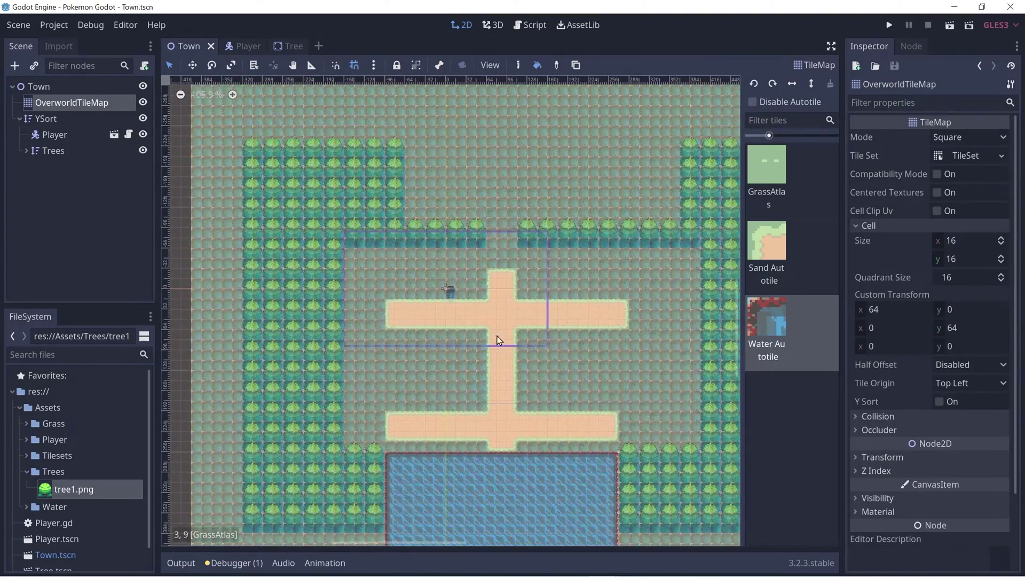
Step: Run the game maximized and walk the player north through the tree gap and west behind the northern row
{"action": "left_click", "coordinate": [518, 65]}
{"action": "scroll", "coordinate": [464, 229], "scroll_direction": "down", "scroll_amount": 4}
{"action": "middle_click_drag", "start_coordinate": [426, 252], "coordinate": [462, 246]}
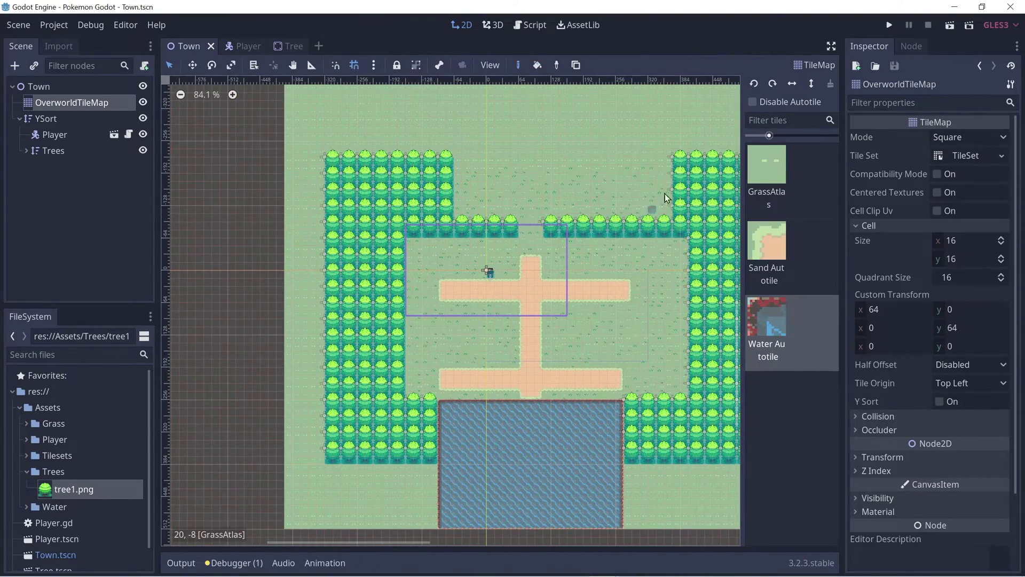
{"action": "left_click", "coordinate": [889, 25]}
{"action": "double_click", "coordinate": [556, 231]}
{"action": "key", "text": "Up"}
{"action": "key", "text": "Left"}
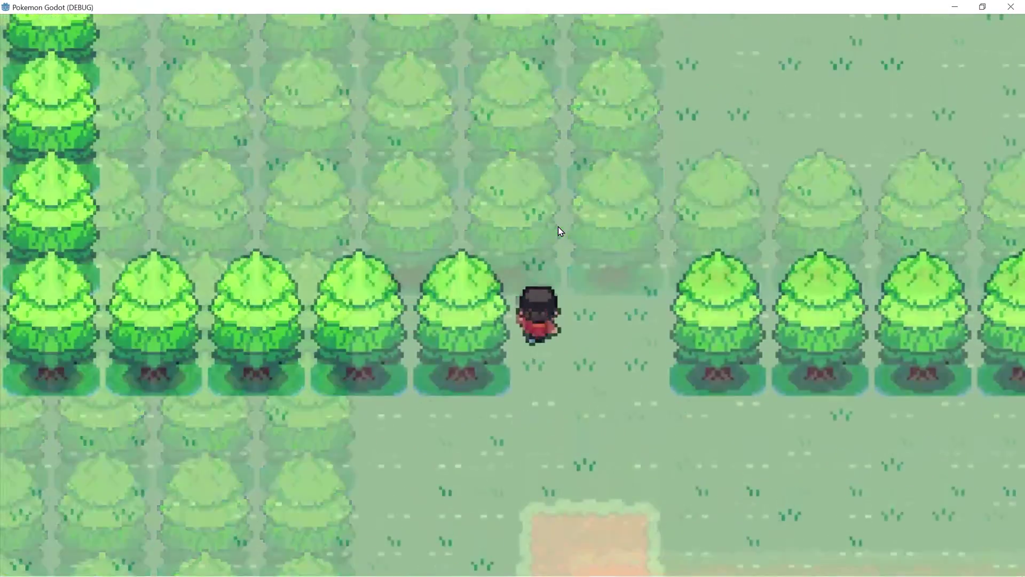
{"action": "key", "text": "Up"}
{"action": "key", "text": "Left"}
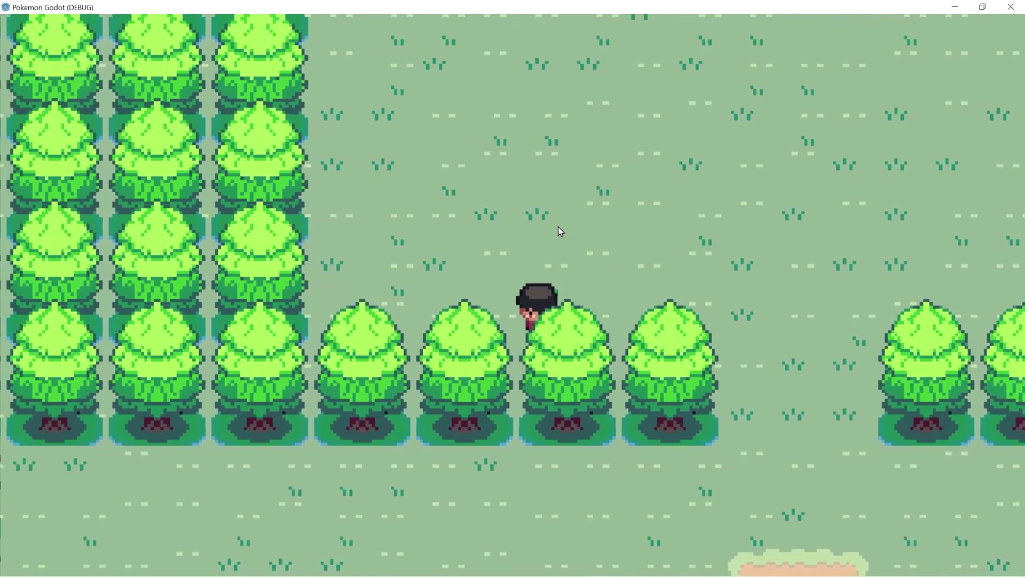
{"action": "key", "text": "Left"}
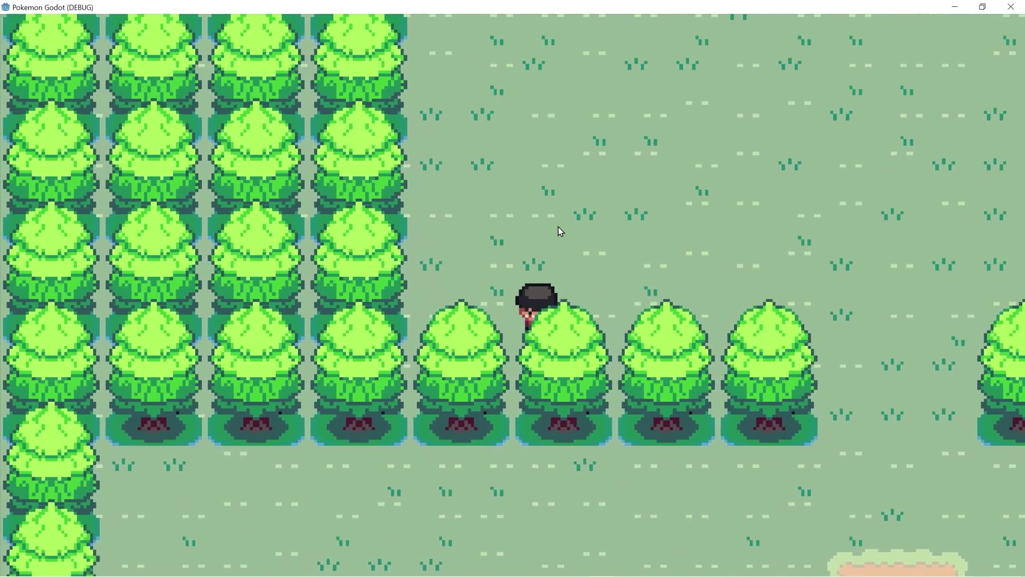
Step: Test walking into the western tree block and north beyond it, and close the game window
{"action": "key", "text": "Up"}
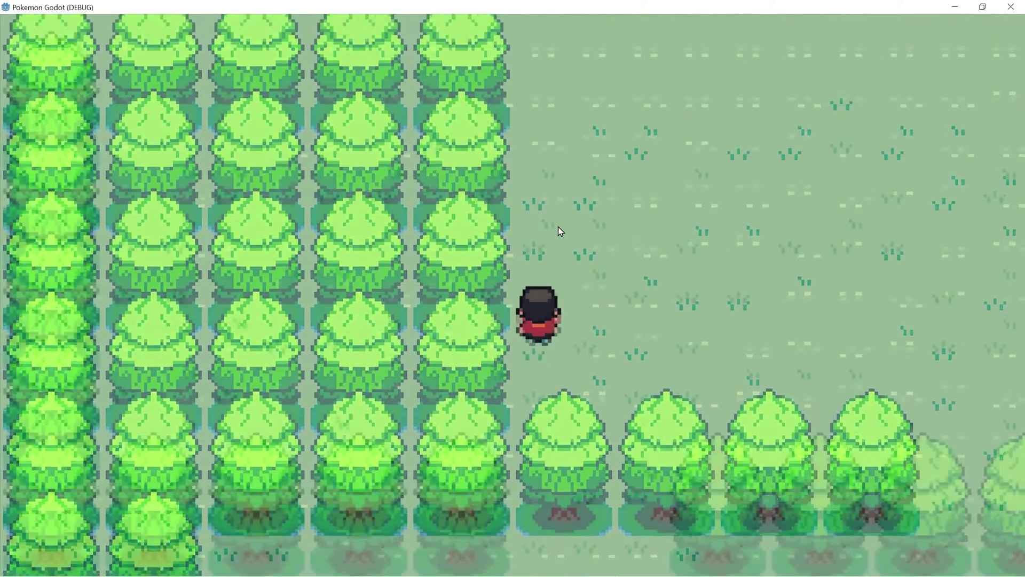
{"action": "key", "text": "Left"}
{"action": "key", "text": "Up"}
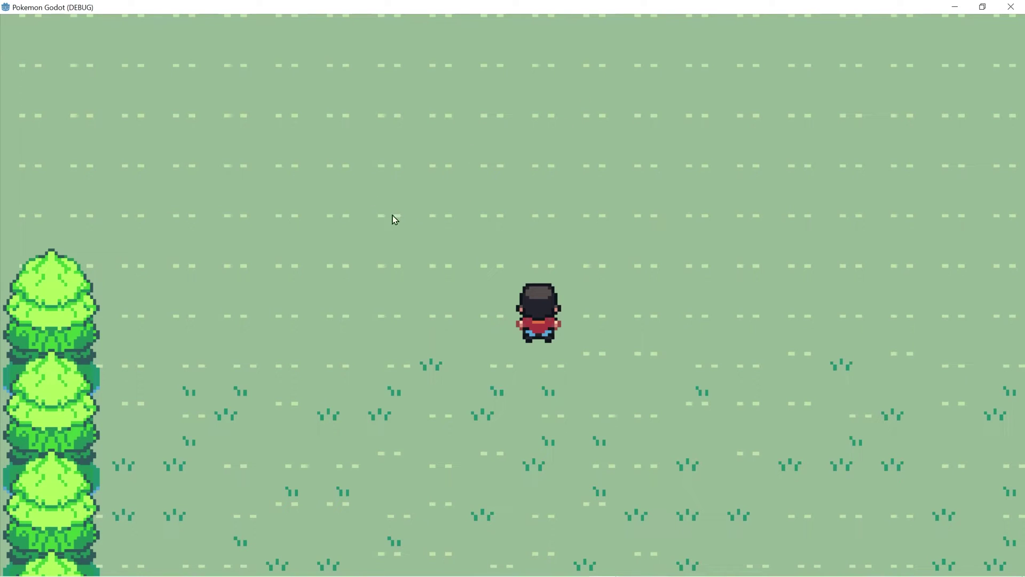
{"action": "left_click_drag", "start_coordinate": [742, 11], "coordinate": [657, 134]}
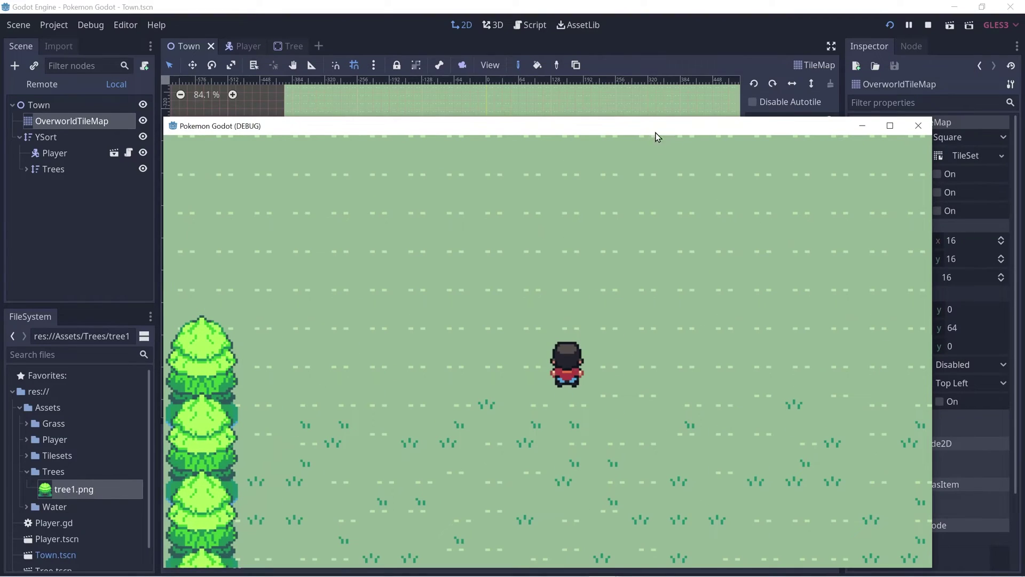
{"action": "left_click", "coordinate": [915, 126]}
Step: Undo the pond's bucket fill, its painted water outline and the grass bucket fill
{"action": "scroll", "coordinate": [478, 221], "scroll_direction": "down", "scroll_amount": 2}
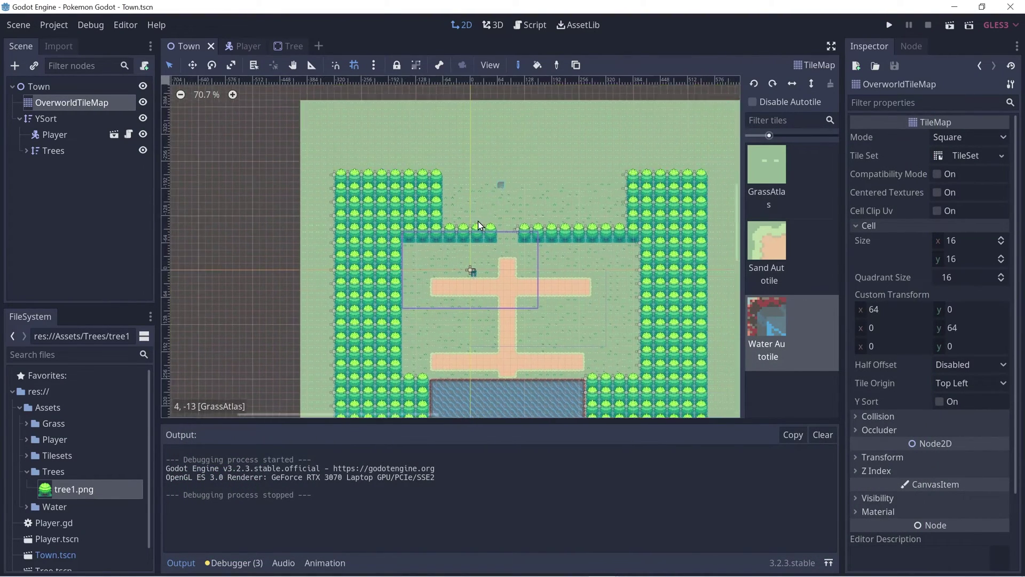
{"action": "scroll", "coordinate": [502, 216], "scroll_direction": "down", "scroll_amount": 5}
{"action": "key", "text": "ctrl+z"}
{"action": "key", "text": "ctrl+z"}
{"action": "key", "text": "ctrl+z"}
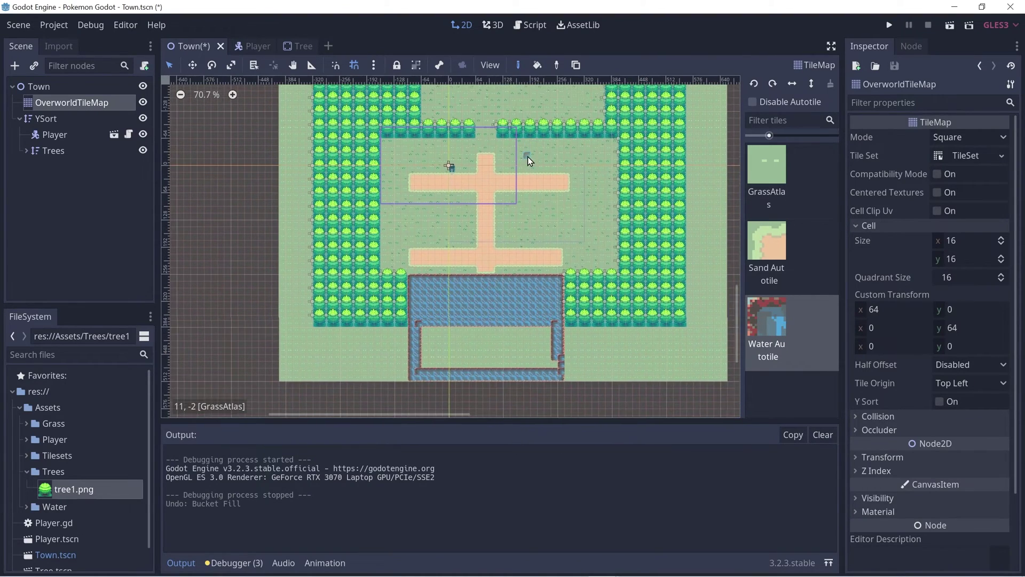
Step: Enable priority for GrassAtlas and bucket fill the empty area inside the grass outline with it
{"action": "scroll", "coordinate": [535, 237], "scroll_direction": "up", "scroll_amount": 4}
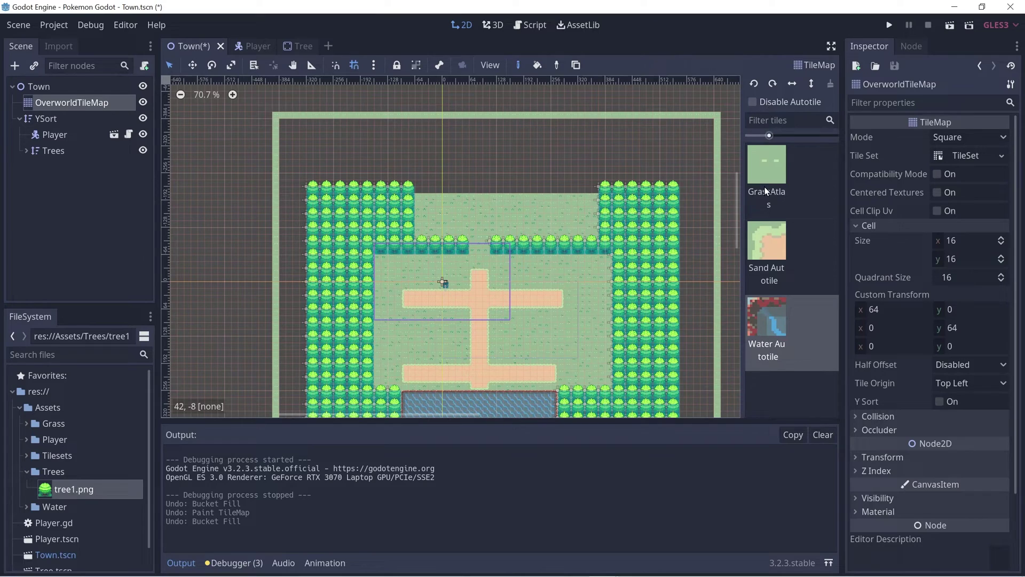
{"action": "left_click", "coordinate": [763, 170]}
{"action": "left_click", "coordinate": [753, 102]}
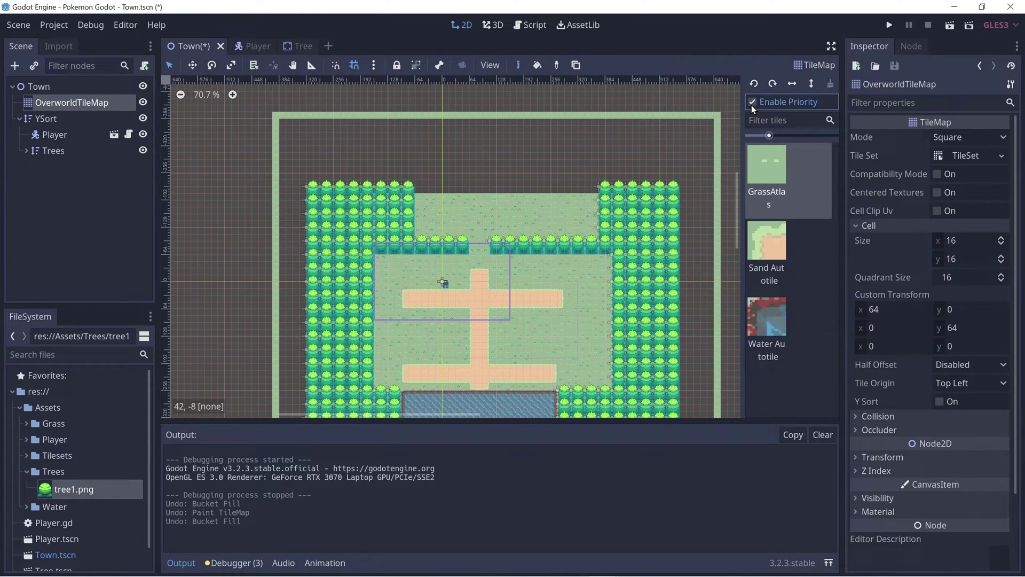
{"action": "left_click", "coordinate": [536, 66]}
{"action": "left_click", "coordinate": [498, 126]}
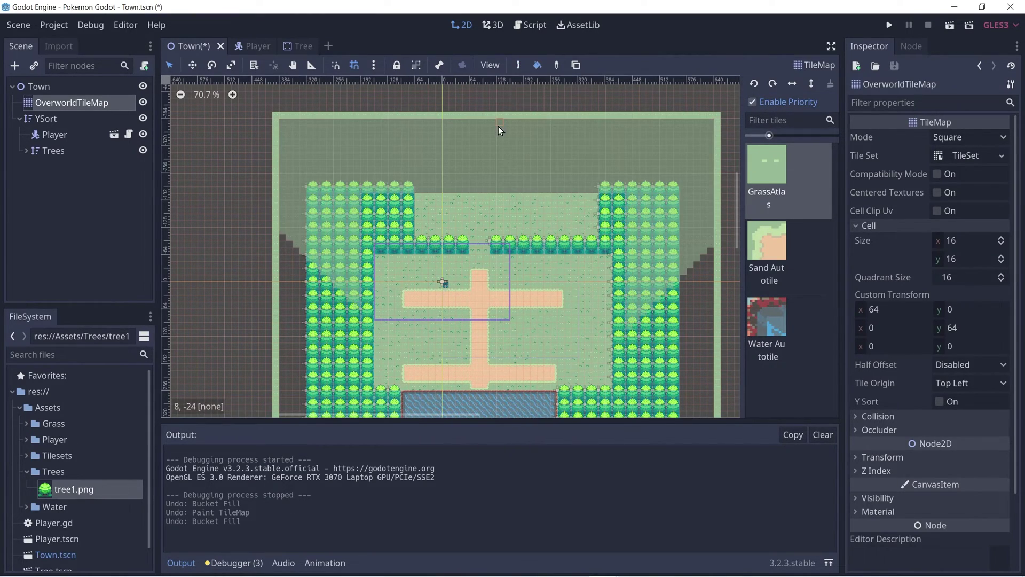
{"action": "scroll", "coordinate": [476, 222], "scroll_direction": "down", "scroll_amount": 4}
{"action": "scroll", "coordinate": [477, 176], "scroll_direction": "down", "scroll_amount": 1, "text": "ctrl"}
{"action": "scroll", "coordinate": [476, 176], "scroll_direction": "up", "scroll_amount": 3}
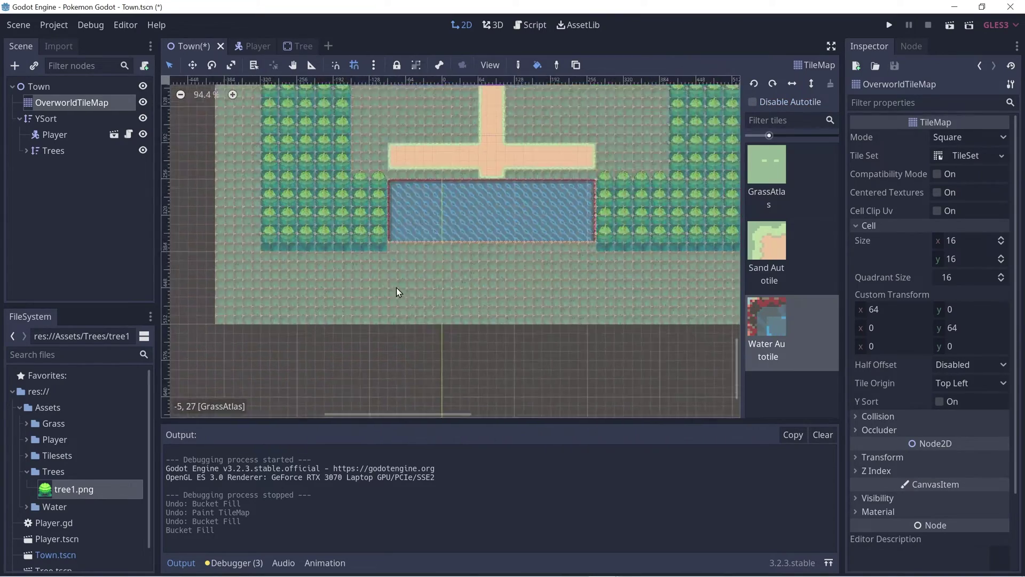
Step: Outline a larger pond with Water Autotile down to the southern grass edge and bucket fill its interior with water
{"action": "scroll", "coordinate": [396, 283], "scroll_direction": "up", "scroll_amount": 6}
{"action": "mouse_move", "coordinate": [382, 228]}
{"action": "left_mouse_down"}
{"action": "mouse_move", "coordinate": [390, 331]}
{"action": "mouse_move", "coordinate": [536, 338]}
{"action": "mouse_move", "coordinate": [680, 275]}
{"action": "left_mouse_up"}
{"action": "key", "text": "ctrl+z"}
{"action": "mouse_move", "coordinate": [669, 234]}
{"action": "left_mouse_down"}
{"action": "mouse_move", "coordinate": [485, 334]}
{"action": "mouse_move", "coordinate": [389, 235]}
{"action": "mouse_move", "coordinate": [388, 341]}
{"action": "left_mouse_up"}
{"action": "left_click", "coordinate": [537, 65]}
{"action": "left_click", "coordinate": [515, 273]}
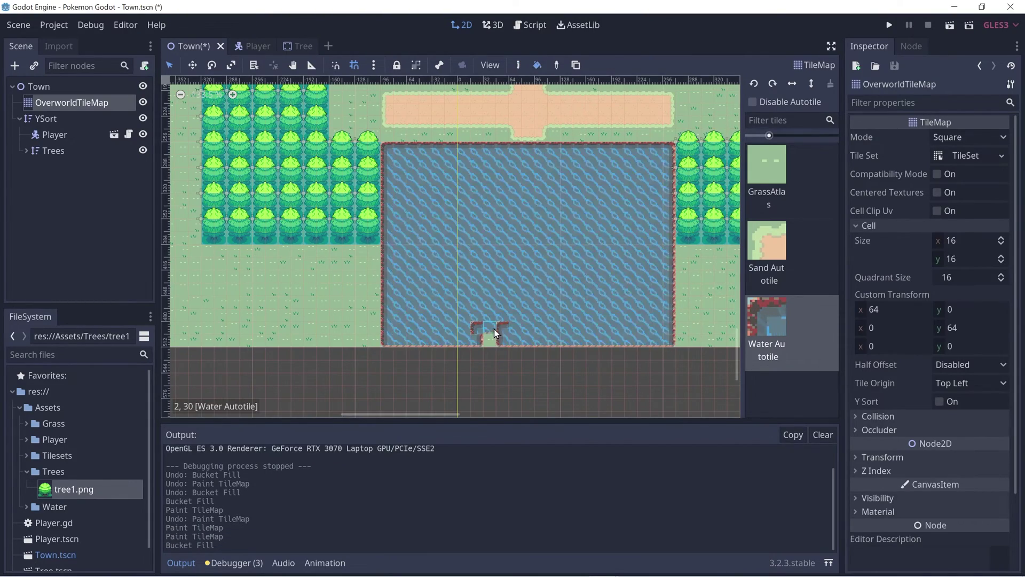
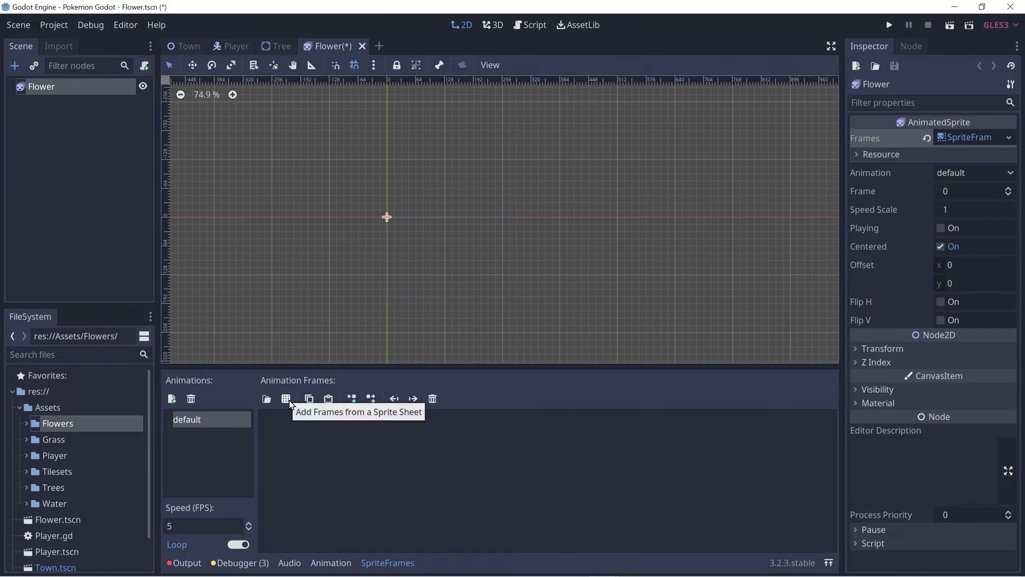
Step: Load red_flower.png from the Flowers assets folder as the sprite sheet for the Flower's default animation
{"action": "left_click", "coordinate": [287, 400]}
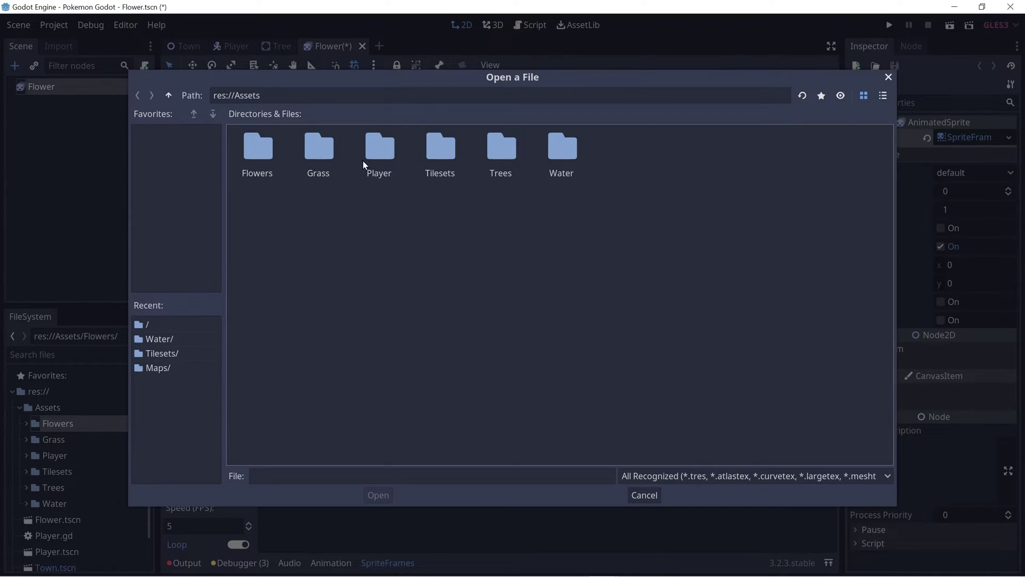
{"action": "double_click", "coordinate": [273, 159]}
{"action": "left_click", "coordinate": [261, 155]}
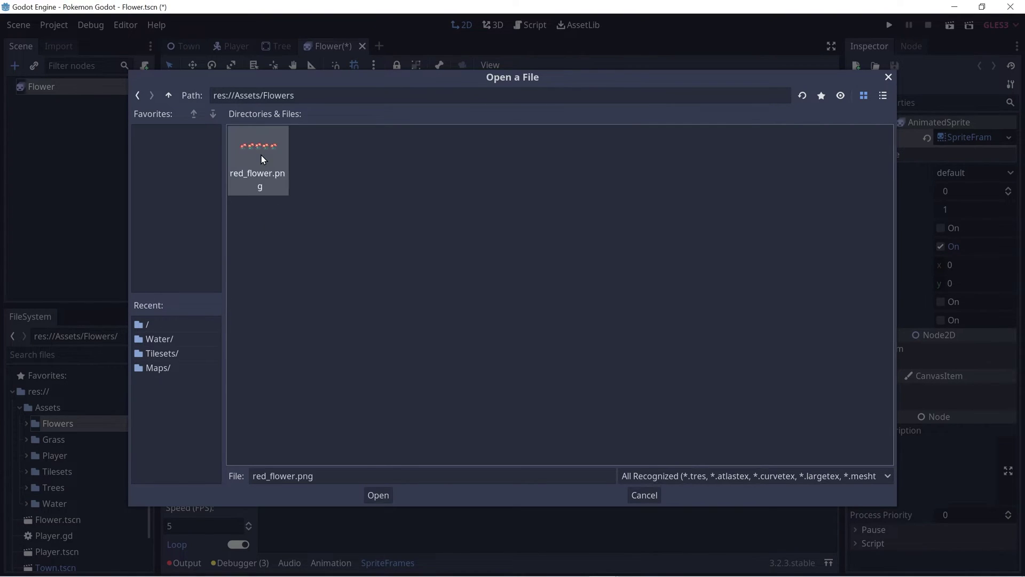
{"action": "double_click", "coordinate": [261, 157]}
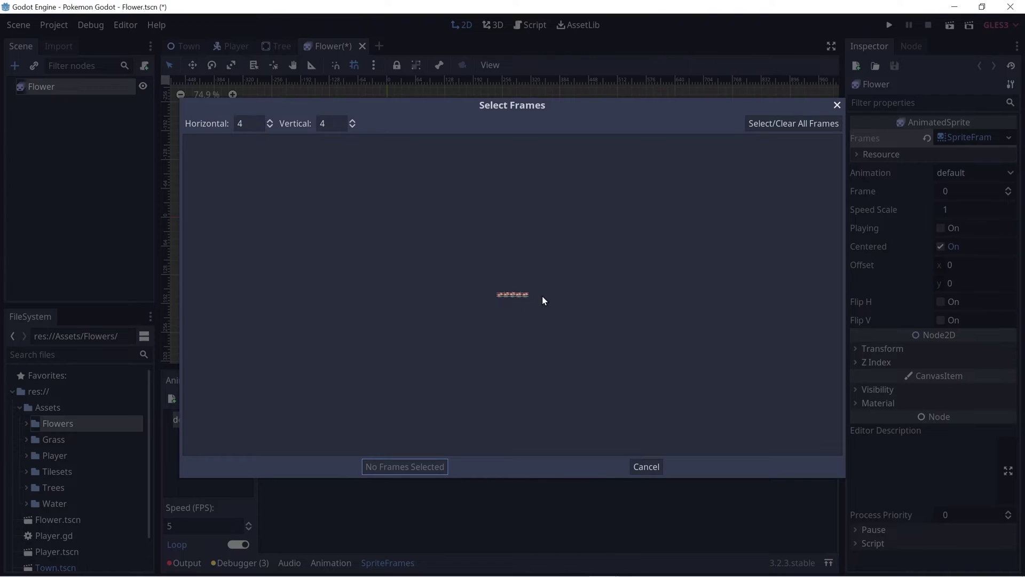
Step: Split the sheet into 5 horizontal and 1 vertical frames, add all five to the animation, and save the scene
{"action": "left_click", "coordinate": [270, 124]}
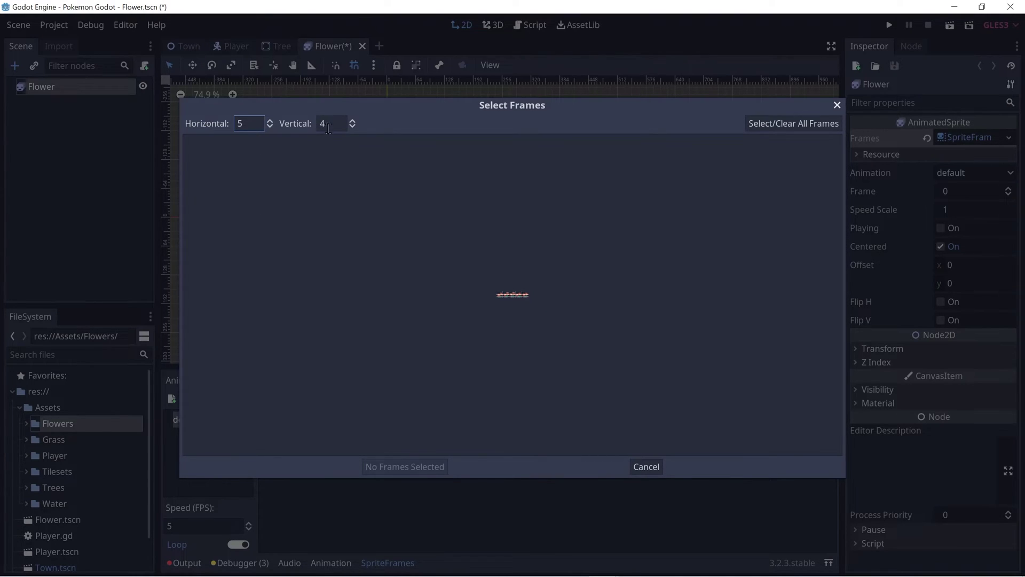
{"action": "left_click", "coordinate": [353, 126]}
{"action": "left_click", "coordinate": [793, 126]}
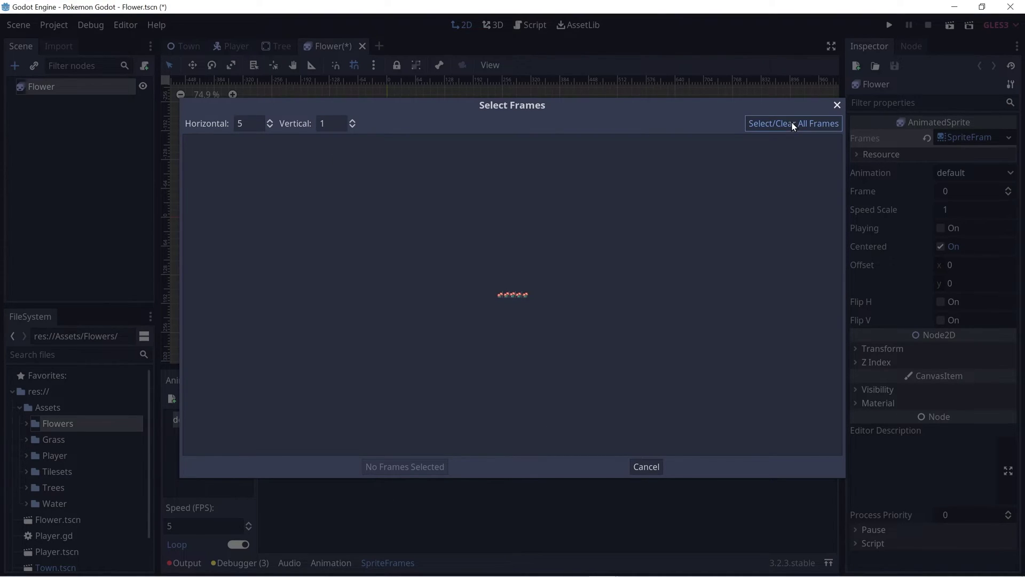
{"action": "left_click", "coordinate": [794, 126]}
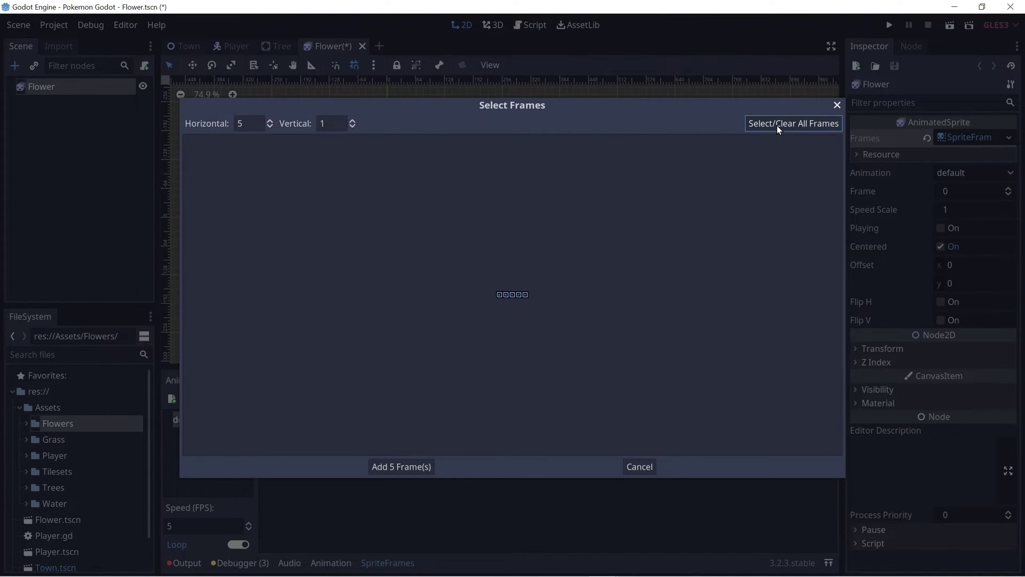
{"action": "left_click", "coordinate": [387, 466]}
{"action": "key", "text": "ctrl+s"}
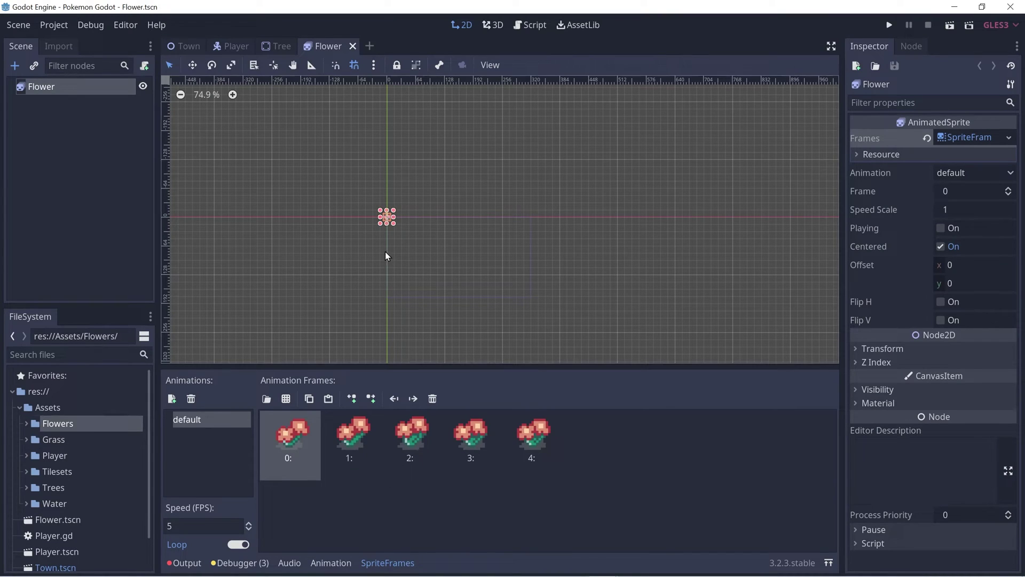
Step: Turn off Centered for the Flower sprite and save the scene
{"action": "scroll", "coordinate": [393, 240], "scroll_direction": "up", "scroll_amount": 20}
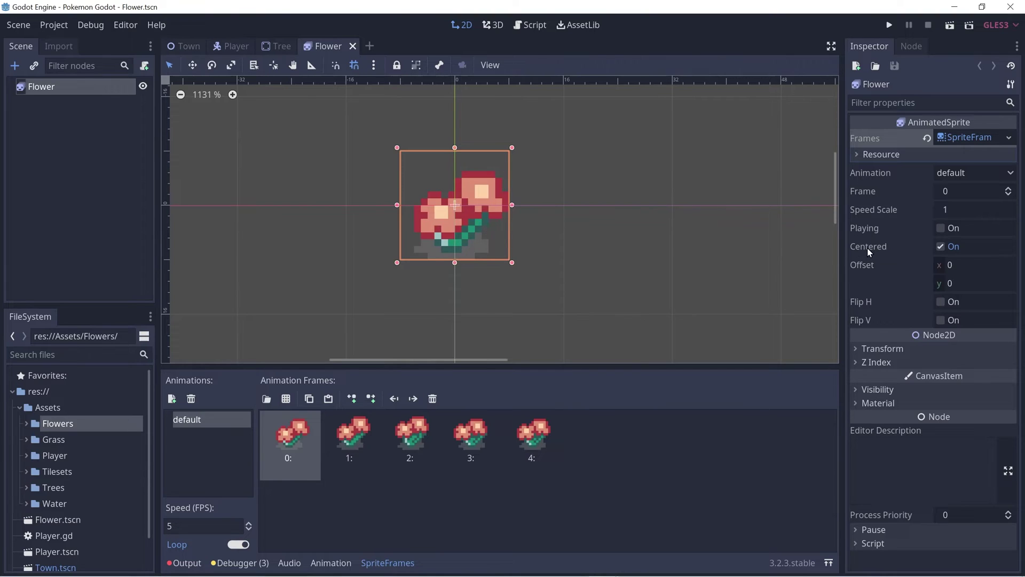
{"action": "left_click", "coordinate": [937, 247]}
{"action": "scroll", "coordinate": [483, 223], "scroll_direction": "down", "scroll_amount": 6}
{"action": "left_click", "coordinate": [655, 243]}
{"action": "key", "text": "ctrl+s"}
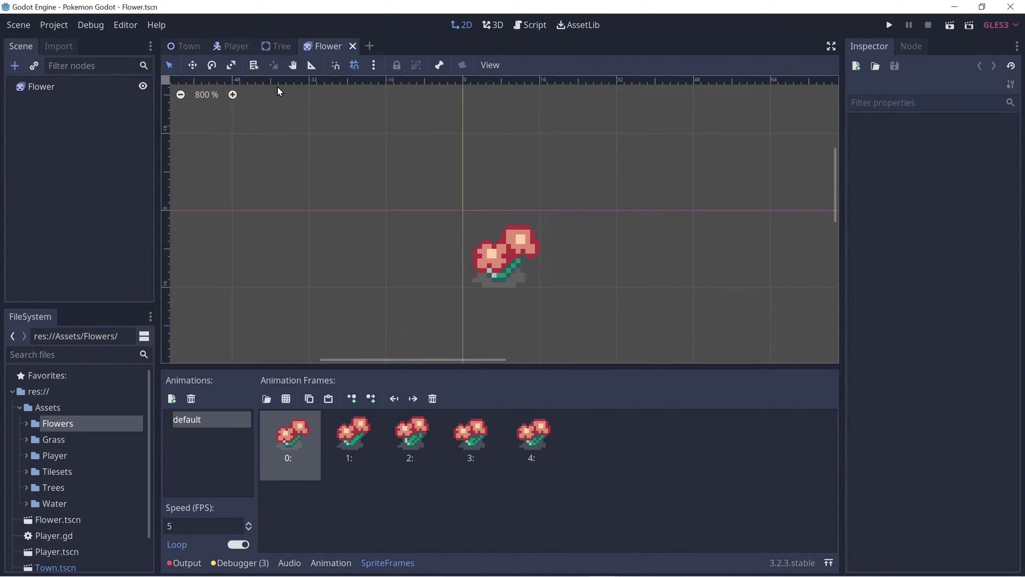
Step: Attach a new script, Flower.gd, to the Flower node
{"action": "left_click", "coordinate": [510, 253]}
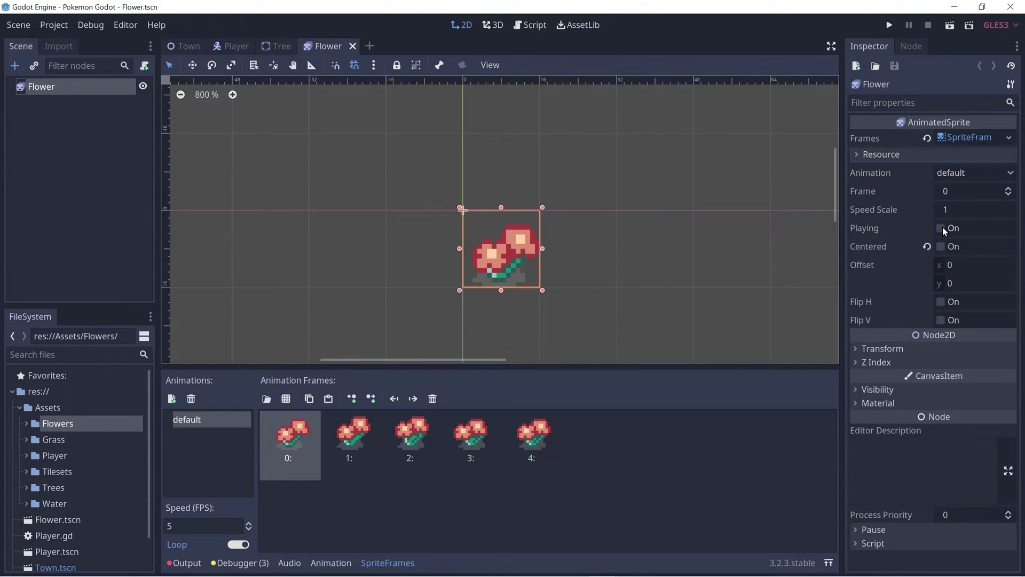
{"action": "left_click", "coordinate": [87, 161]}
{"action": "left_click", "coordinate": [43, 85]}
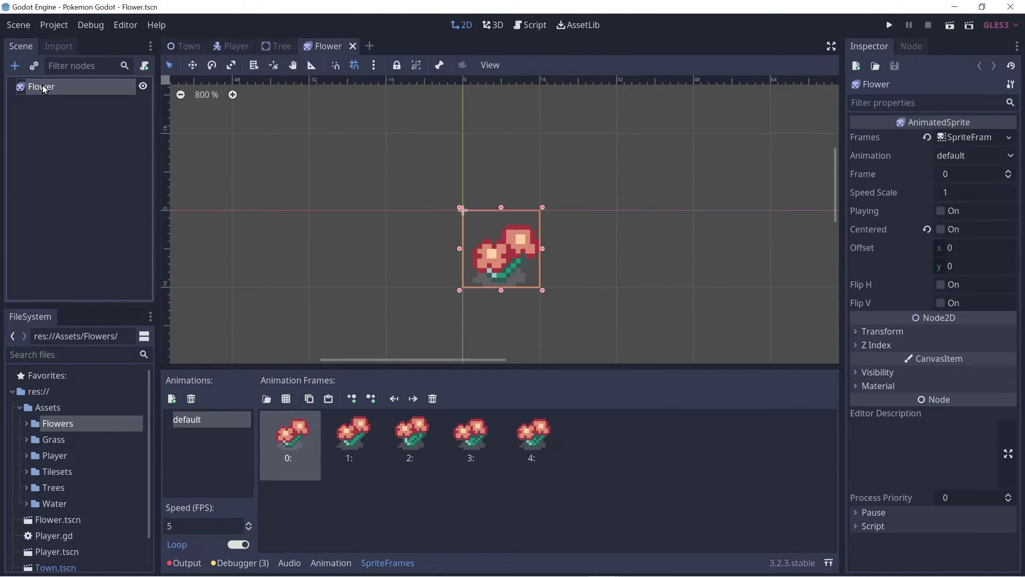
{"action": "key", "text": "ctrl+a"}
{"action": "key", "text": "Escape"}
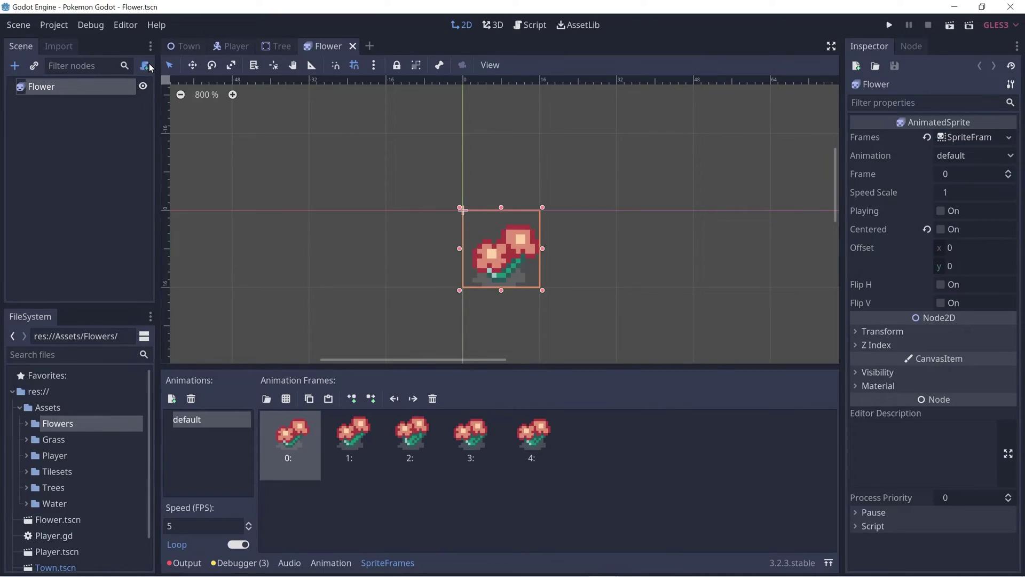
{"action": "left_click", "coordinate": [144, 65]}
{"action": "left_click", "coordinate": [466, 375]}
Step: Replace the placeholder code from the _ready body onward with "playing = true" and save the script
{"action": "left_click_drag", "start_coordinate": [465, 374], "coordinate": [297, 207]}
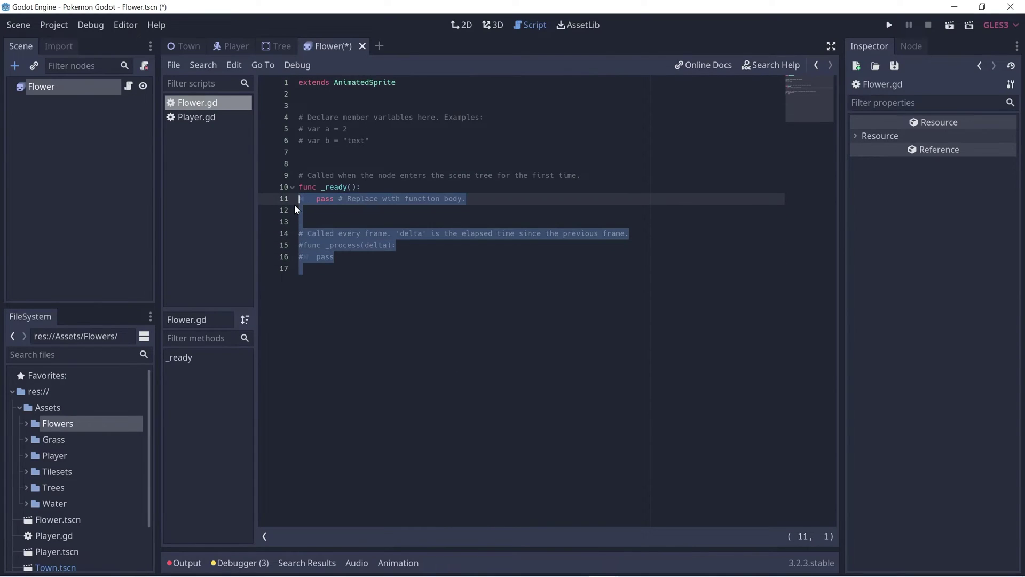
{"action": "key", "text": "BackSpace"}
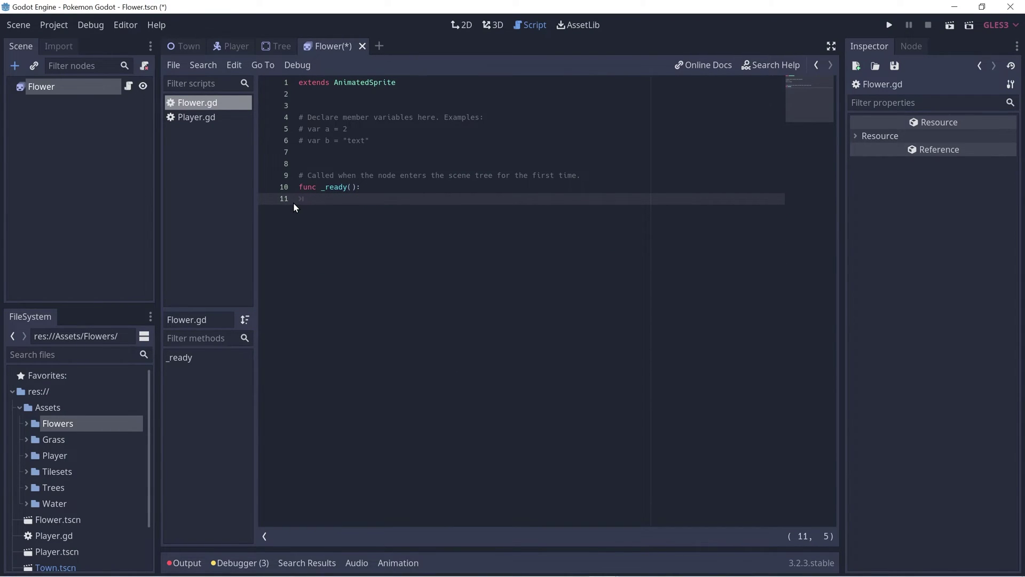
{"action": "type", "text": "playing = true"}
{"action": "key", "text": "ctrl+s"}
{"action": "key", "text": "shift+Home"}
{"action": "key", "text": "shift+Home"}
{"action": "key", "text": "shift+Up"}
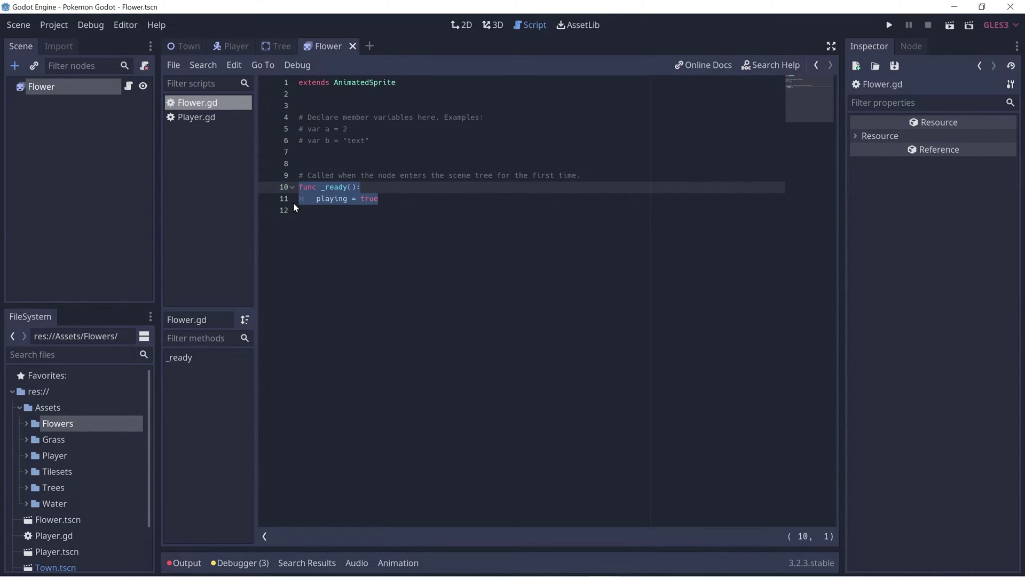
{"action": "key", "text": "ctrl+s"}
Step: Run the game to check the flower's animation at the player's start position, and close the game window
{"action": "key", "text": "F5"}
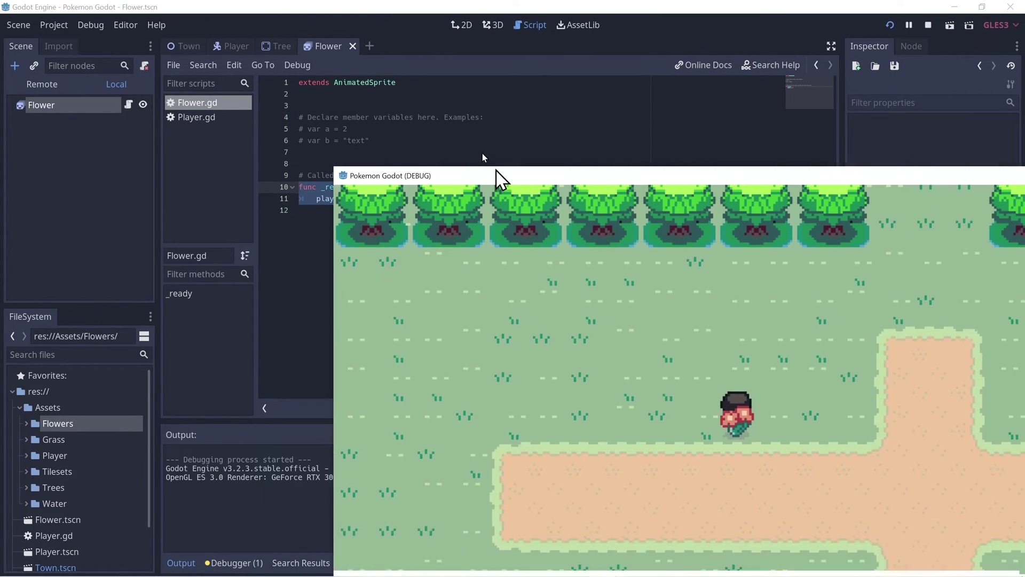
{"action": "left_click_drag", "start_coordinate": [495, 171], "coordinate": [364, 129]}
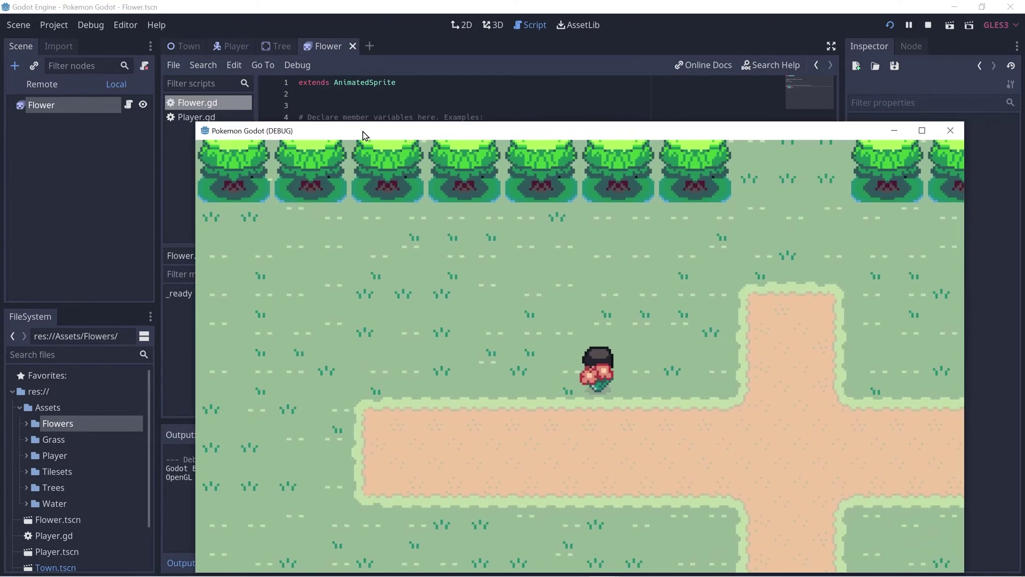
{"action": "left_click", "coordinate": [950, 130]}
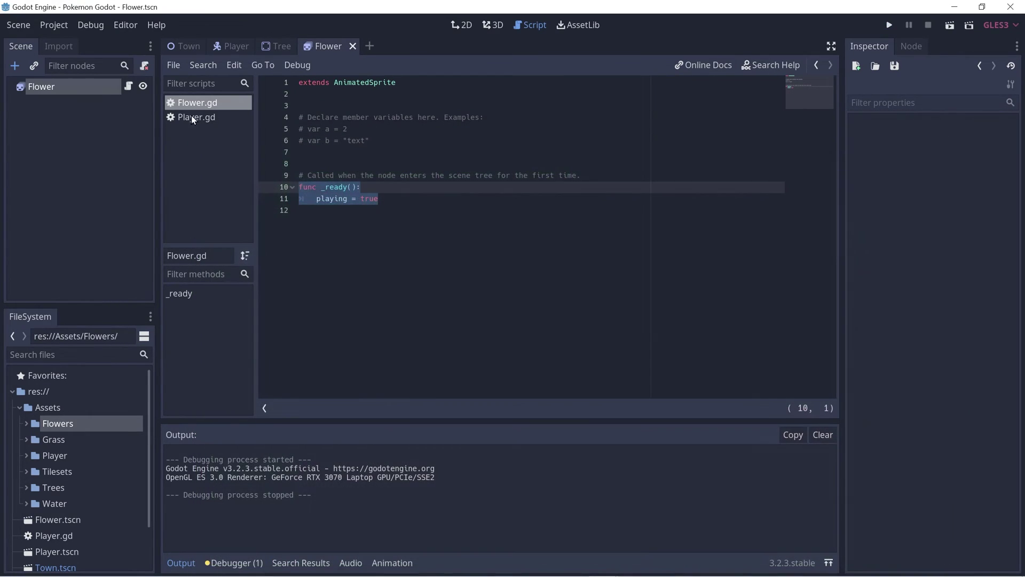
Step: Add a Node2D child to the Town scene's root node
{"action": "left_click", "coordinate": [189, 49]}
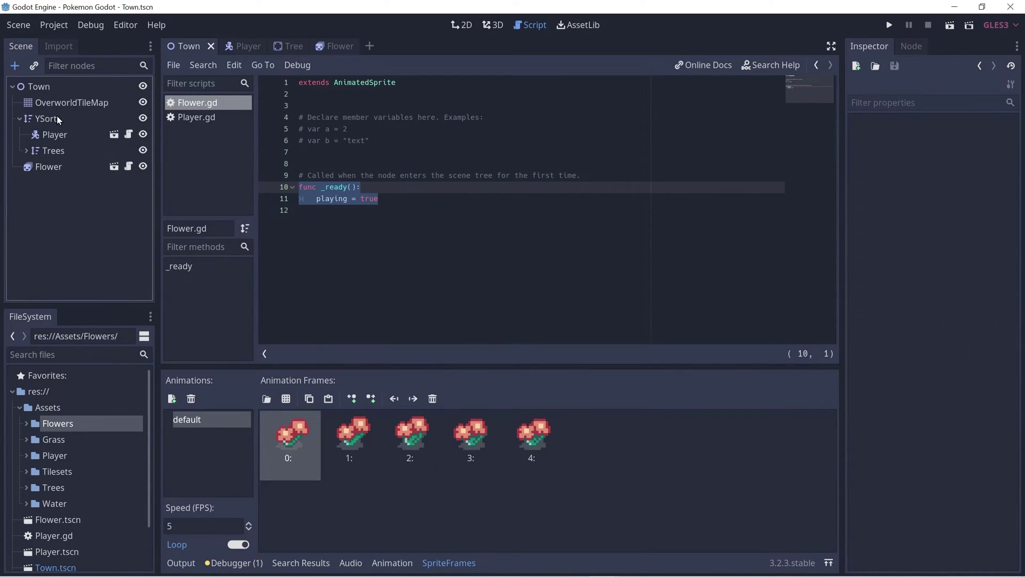
{"action": "left_click", "coordinate": [40, 86]}
{"action": "right_click", "coordinate": [33, 89]}
{"action": "left_click", "coordinate": [73, 92]}
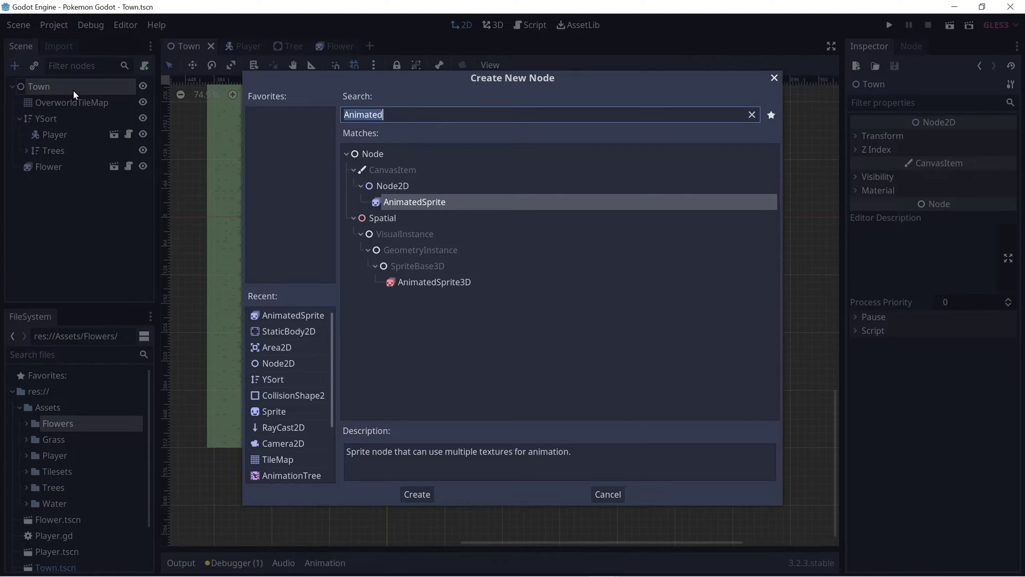
{"action": "type", "text": "Node"}
{"action": "key", "text": "Return"}
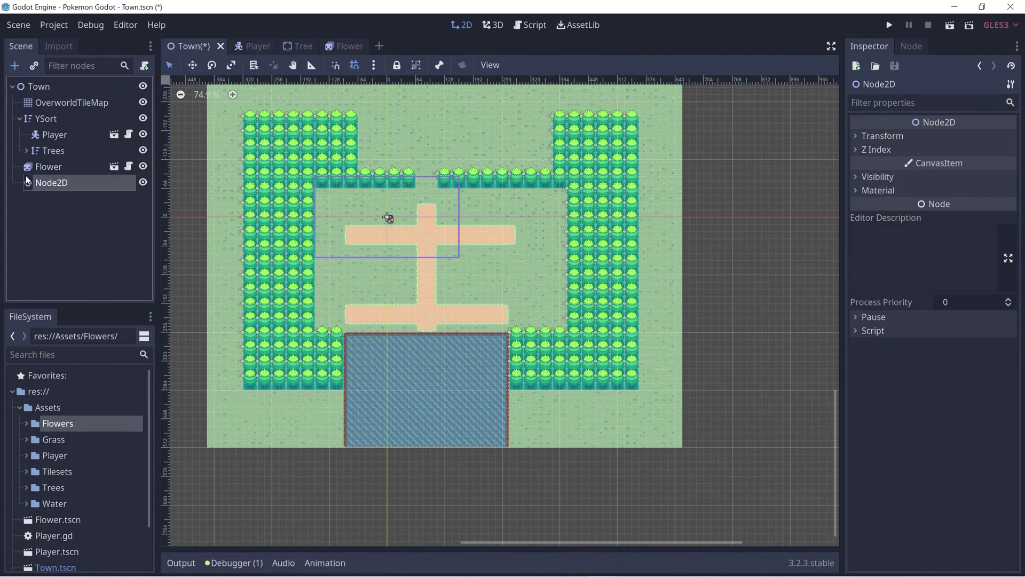
Step: Move the Node2D between OverworldTileMap and YSort in the scene tree and parent the Flower to it
{"action": "left_click", "coordinate": [48, 166]}
{"action": "left_click_drag", "start_coordinate": [49, 166], "coordinate": [43, 115]}
{"action": "left_click", "coordinate": [52, 169]}
{"action": "left_click", "coordinate": [54, 135]}
Step: Duplicate the flower along the grass just above the horizontal sand path, from the player's tile to the vertical path
{"action": "scroll", "coordinate": [396, 206], "scroll_direction": "up", "scroll_amount": 10}
{"action": "key", "text": "ctrl+d"}
{"action": "left_click_drag", "start_coordinate": [399, 204], "coordinate": [581, 188]}
{"action": "left_click", "coordinate": [68, 152]}
{"action": "key", "text": "ctrl+d"}
{"action": "key", "text": "ctrl+d"}
{"action": "key", "text": "ctrl+d"}
Step: Place duplicated flowers directly above the first row to form a second row of four
{"action": "middle_click_drag", "start_coordinate": [581, 188], "coordinate": [584, 234]}
{"action": "left_click_drag", "start_coordinate": [582, 235], "coordinate": [579, 178]}
{"action": "key", "text": "ctrl+d"}
{"action": "left_click_drag", "start_coordinate": [516, 177], "coordinate": [459, 178]}
{"action": "key", "text": "ctrl+d"}
{"action": "left_click_drag", "start_coordinate": [460, 179], "coordinate": [403, 183]}
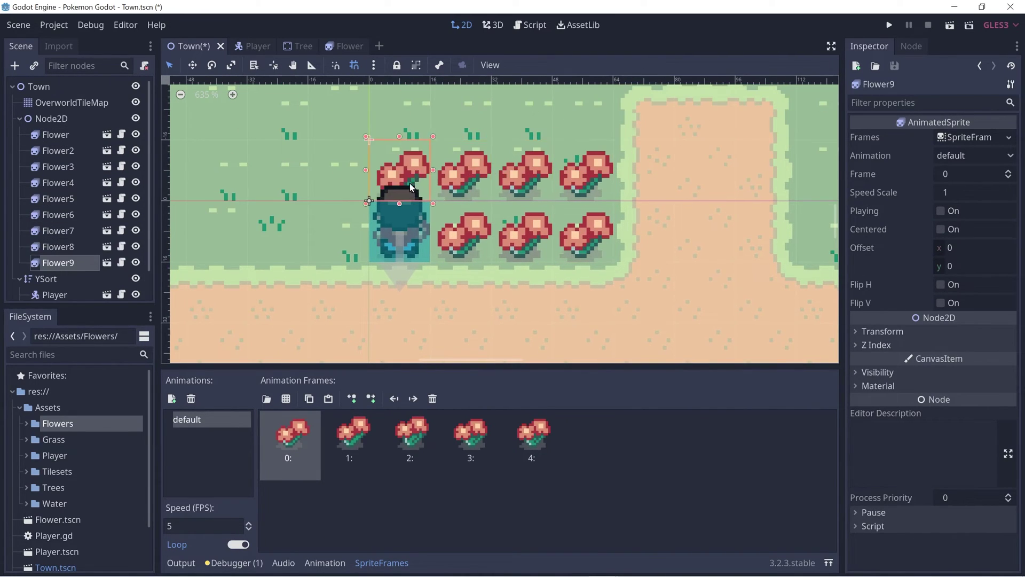
Step: Duplicate the two-row flower bed and place the copy on the grass east of the vertical sand path
{"action": "scroll", "coordinate": [474, 277], "scroll_direction": "down", "scroll_amount": 6}
{"action": "left_click", "coordinate": [584, 168]}
{"action": "left_click_drag", "start_coordinate": [470, 221], "coordinate": [724, 210]}
{"action": "key", "text": "ctrl+d"}
{"action": "middle_click_drag", "start_coordinate": [724, 209], "coordinate": [564, 235]}
Step: Duplicate the two-row flower beds onto the grass south of the horizontal sand path
{"action": "key", "text": "ctrl+d"}
{"action": "left_click_drag", "start_coordinate": [564, 235], "coordinate": [564, 278]}
{"action": "middle_click_drag", "start_coordinate": [563, 274], "coordinate": [591, 176]}
{"action": "key", "text": "ctrl+d"}
{"action": "left_click_drag", "start_coordinate": [591, 175], "coordinate": [590, 382]}
Step: Add a third row of four flowers to the southern beds on both sides of the vertical path, and save the scene
{"action": "key", "text": "ctrl+d"}
{"action": "key", "text": "ctrl+d"}
{"action": "left_click_drag", "start_coordinate": [589, 382], "coordinate": [589, 414]}
{"action": "key", "text": "ctrl+d"}
{"action": "key", "text": "ctrl+d"}
{"action": "left_click_drag", "start_coordinate": [275, 386], "coordinate": [278, 428]}
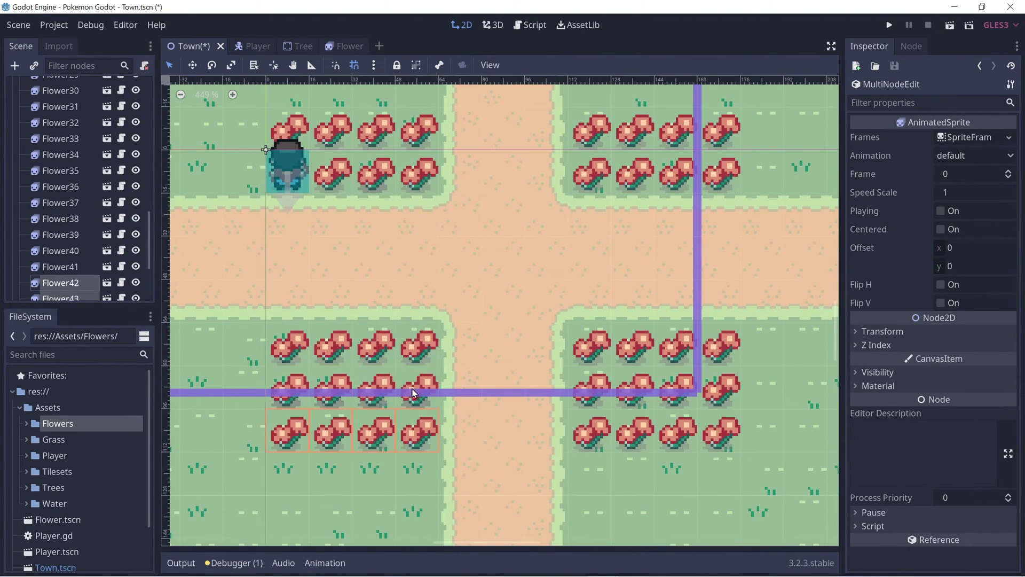
{"action": "left_click", "coordinate": [452, 367]}
{"action": "scroll", "coordinate": [452, 367], "scroll_direction": "down", "scroll_amount": 6}
{"action": "key", "text": "ctrl+s"}
Step: Run the game maximized and walk the player through the northwestern flowers and around the sand path crossing
{"action": "left_click", "coordinate": [891, 27]}
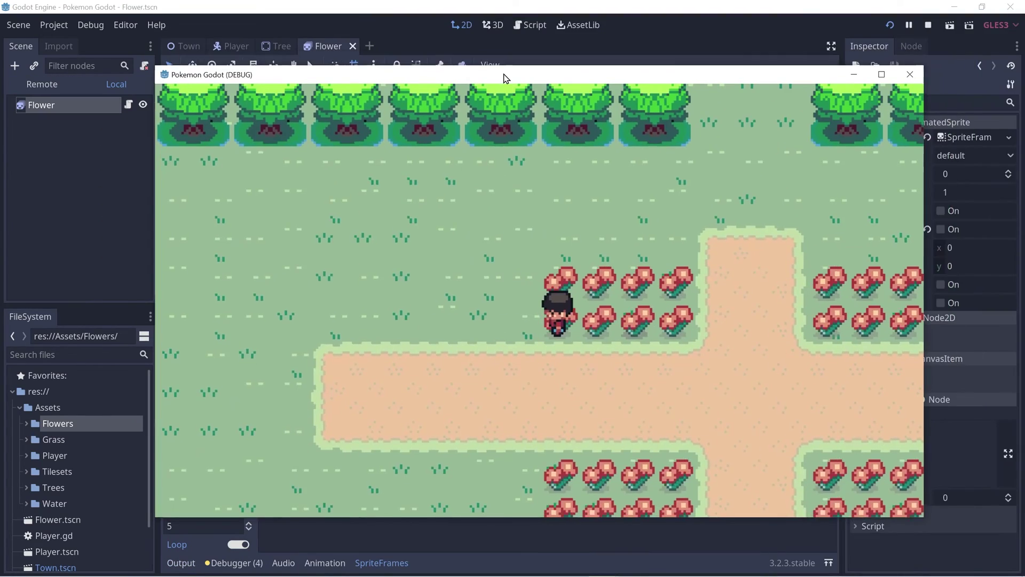
{"action": "double_click", "coordinate": [504, 74]}
{"action": "key", "text": "Right"}
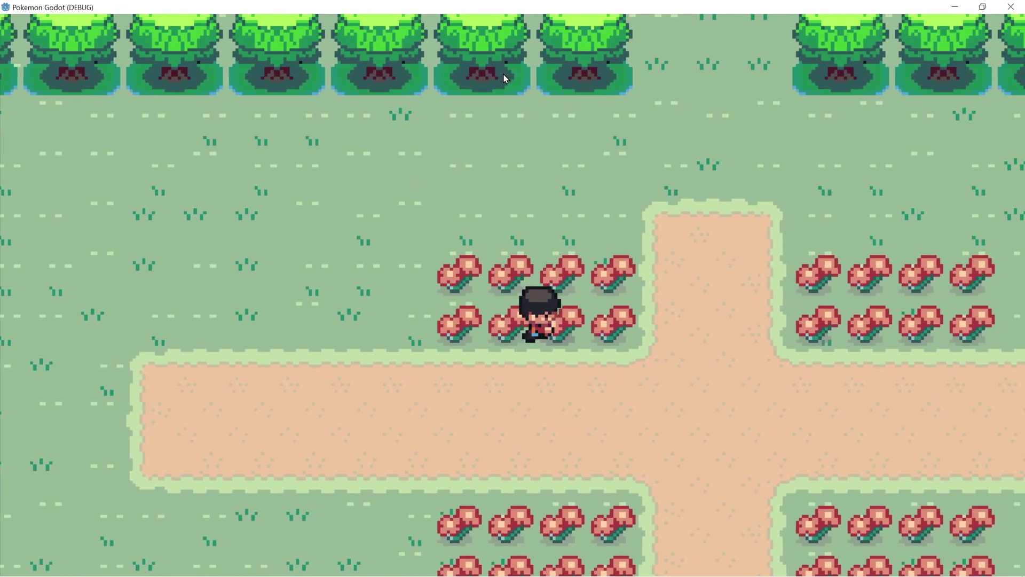
{"action": "key", "text": "Down"}
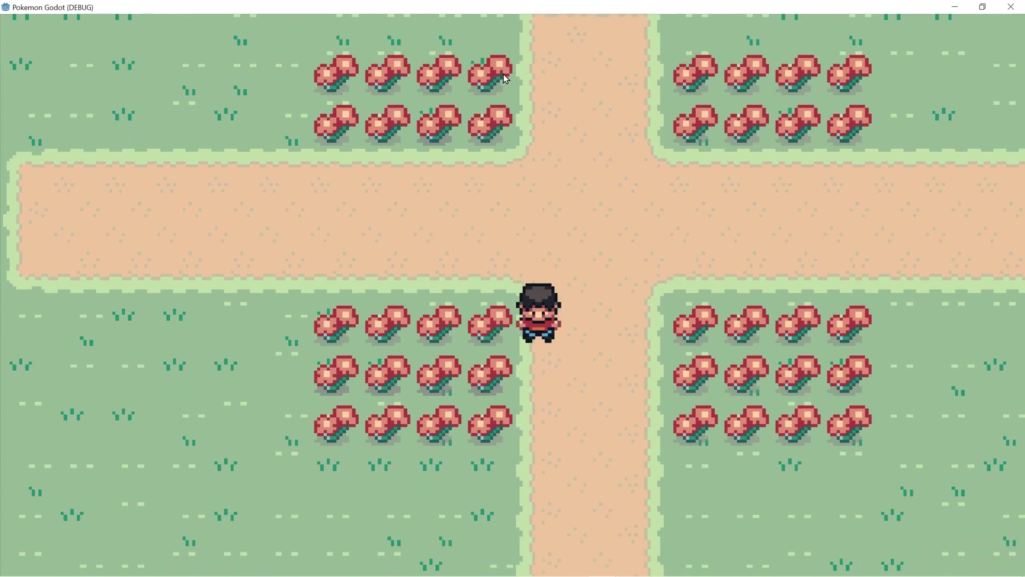
{"action": "key", "text": "Right"}
{"action": "key", "text": "Up"}
{"action": "key", "text": "Up"}
{"action": "key", "text": "Down"}
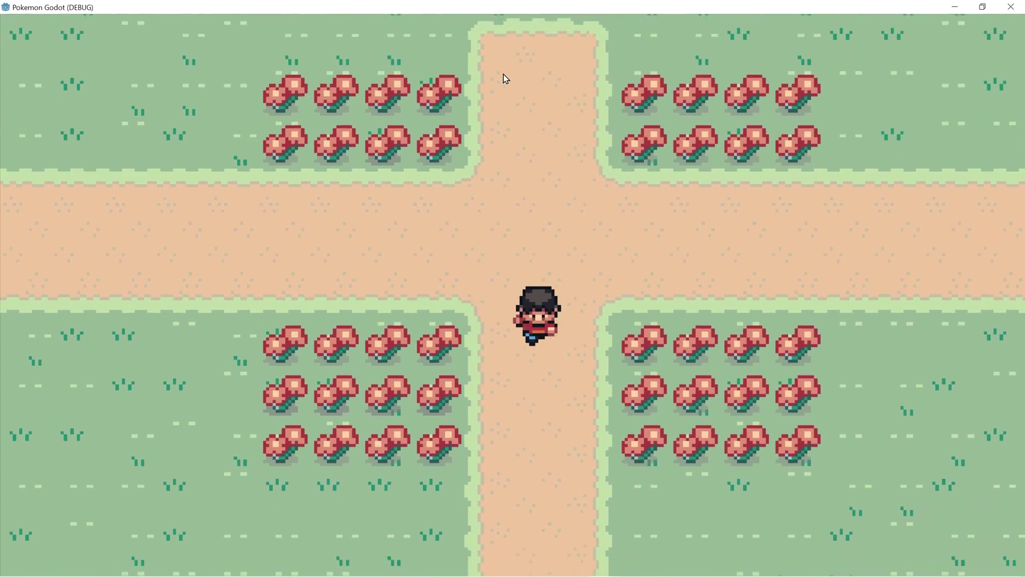
Step: Walk the player past the southeastern flower bed and south along the sand path to the pond's edge
{"action": "key", "text": "Right"}
{"action": "key", "text": "Down"}
{"action": "key", "text": "Down"}
{"action": "key", "text": "Left"}
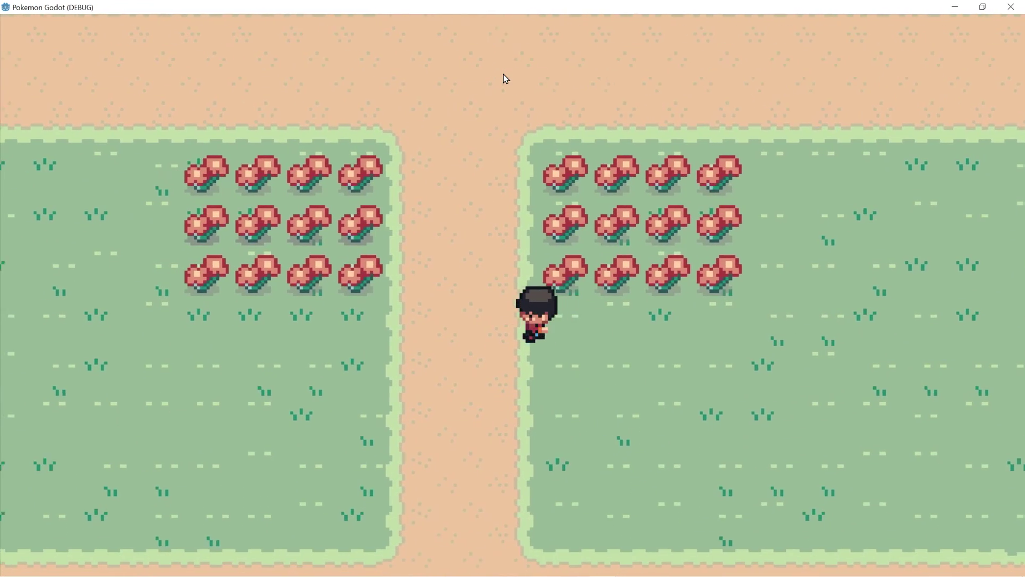
{"action": "key", "text": "Down"}
{"action": "key", "text": "Down"}
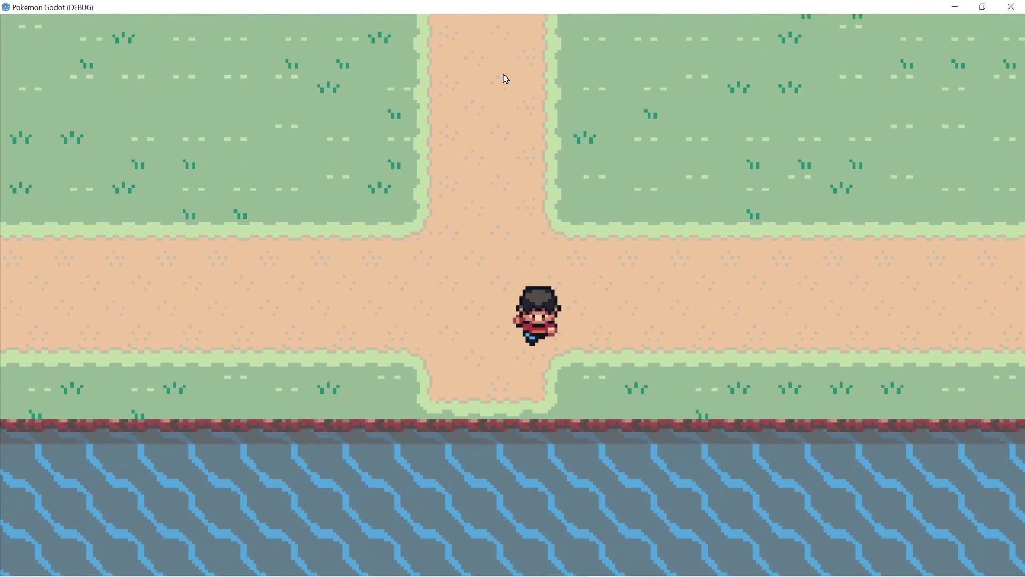